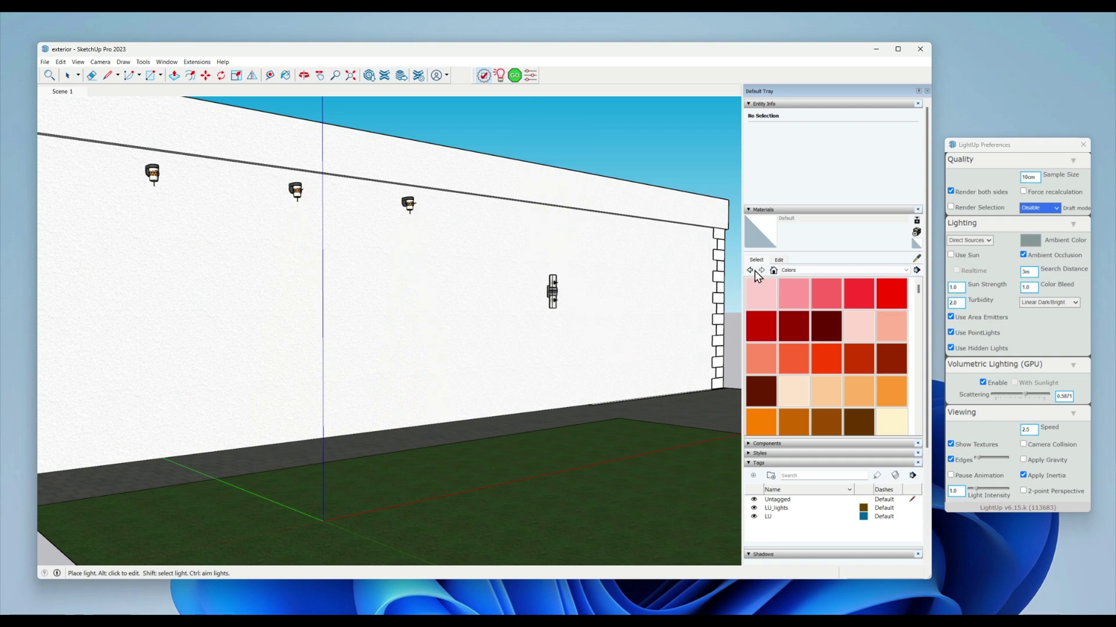
Set the lighting mode to Lux Contours with Clear Sky Direct Light and set the sky illuminance to 0.
left_click(982, 242)
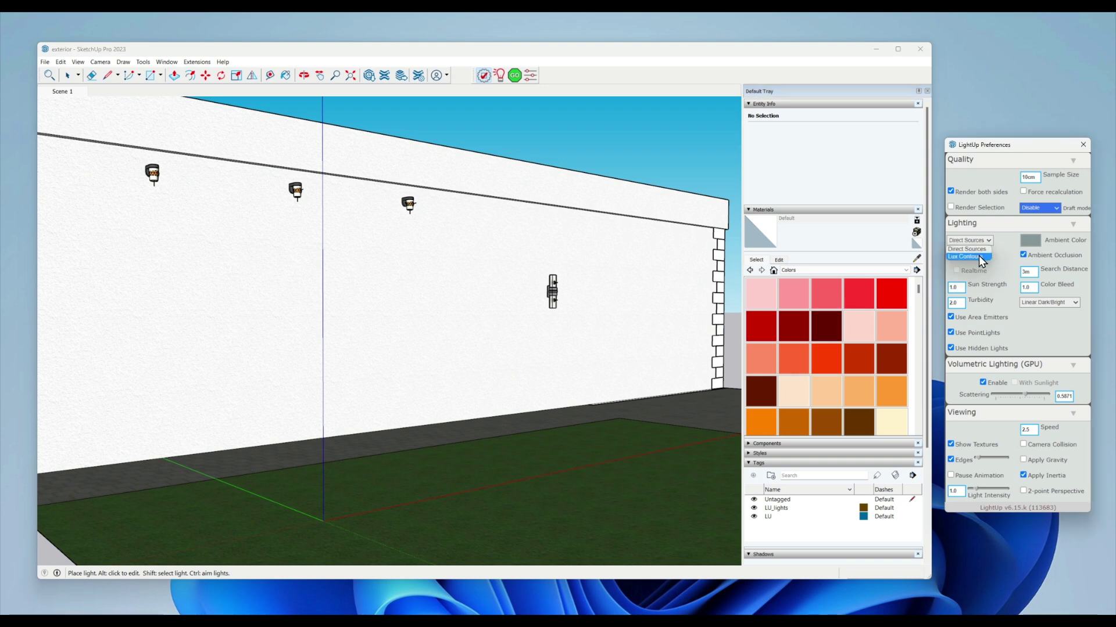
left_click(979, 256)
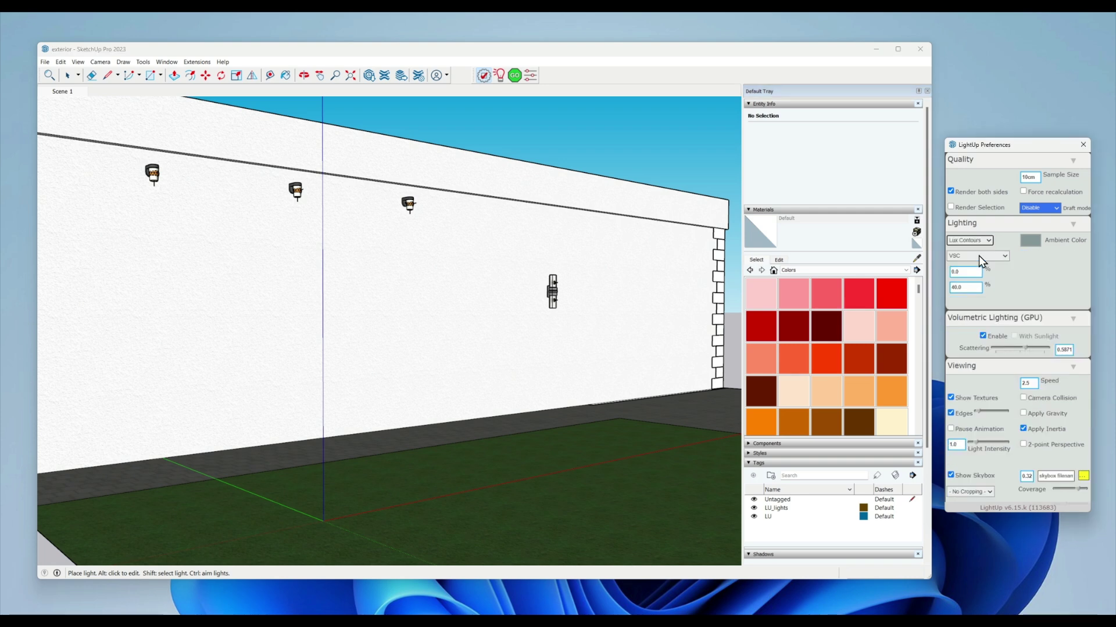
left_click(978, 255)
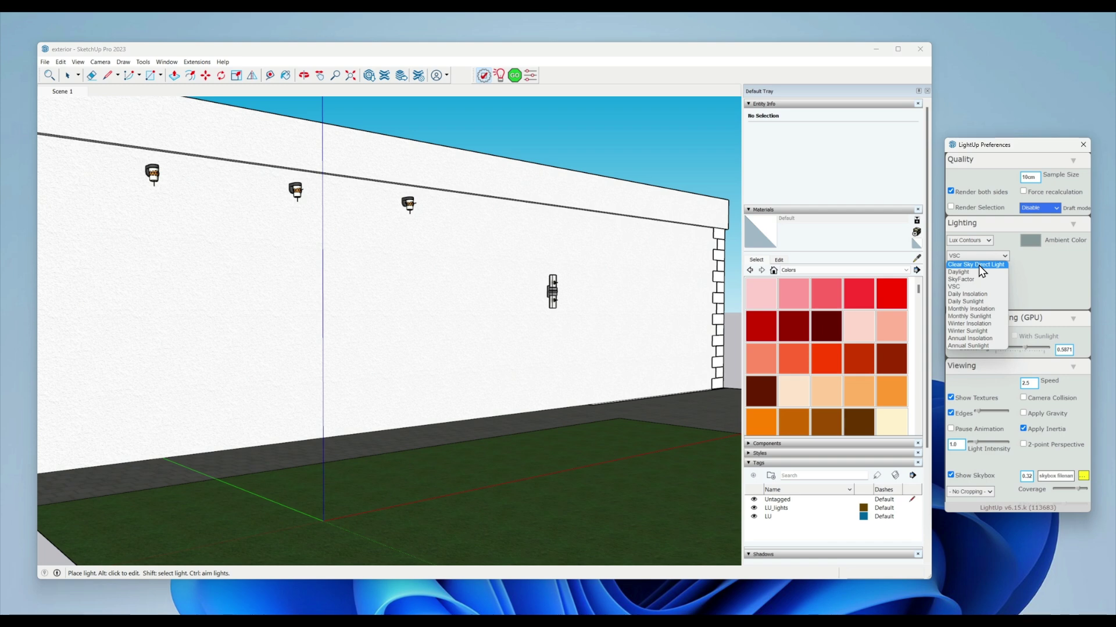
left_click(979, 265)
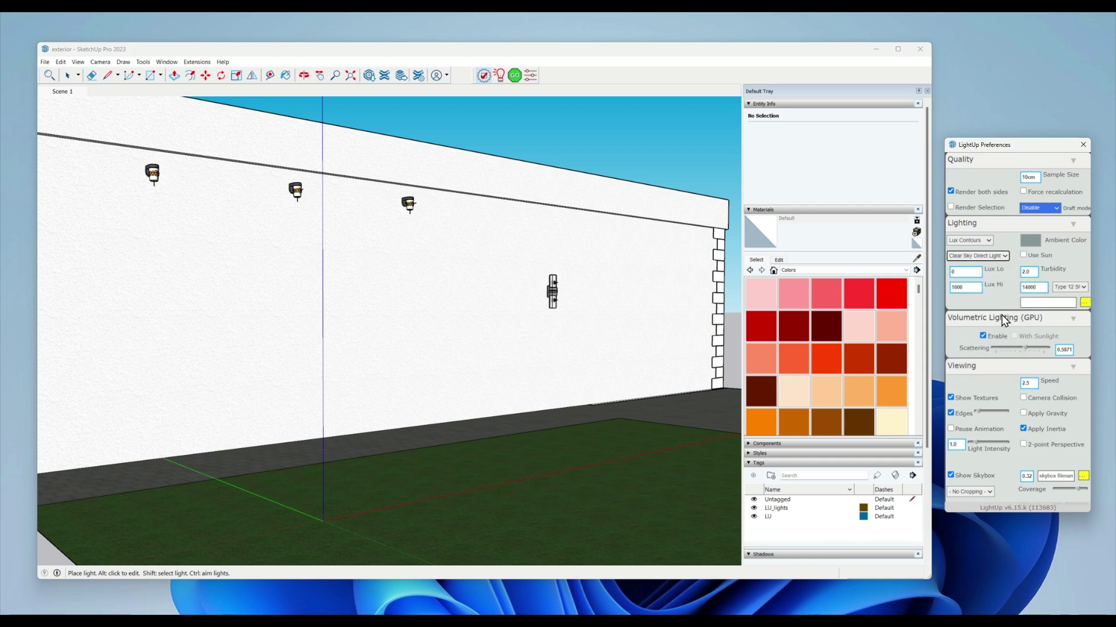
left_click(1032, 287)
key("Return")
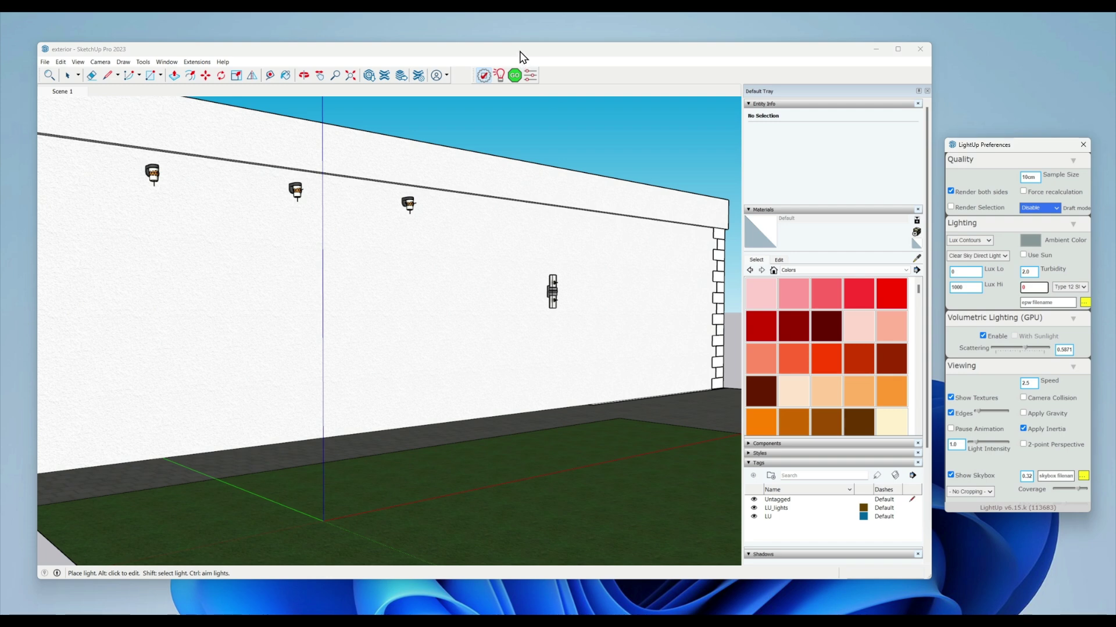
Render the wall lights as smooth lux contours, examine the light distribution, and return to the modelling view.
left_click(515, 76)
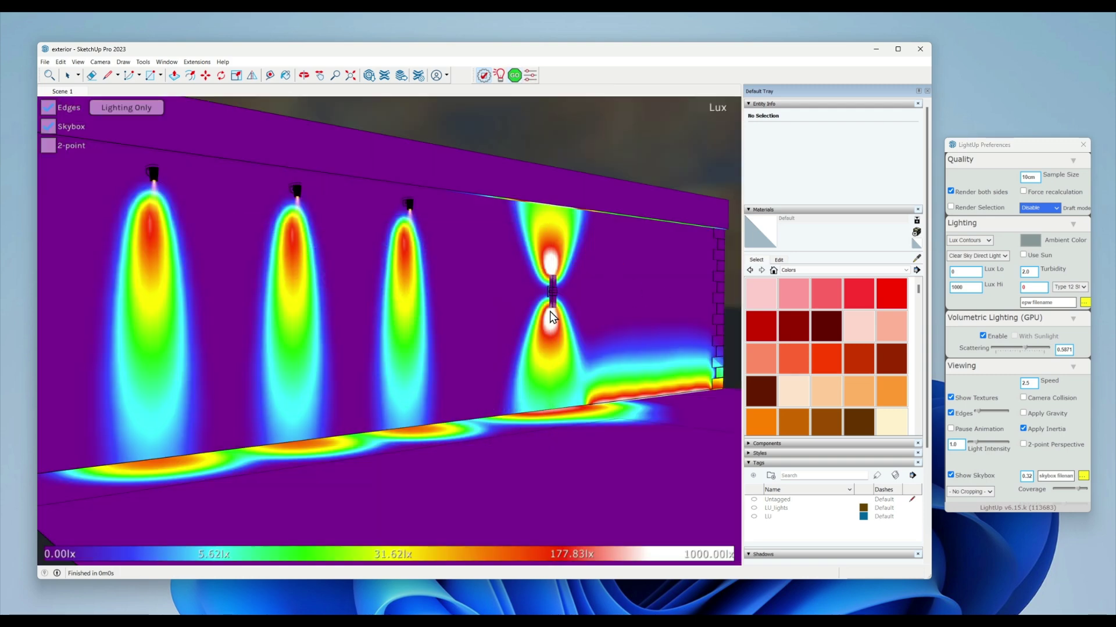
left_click_drag(549, 311, 549, 311)
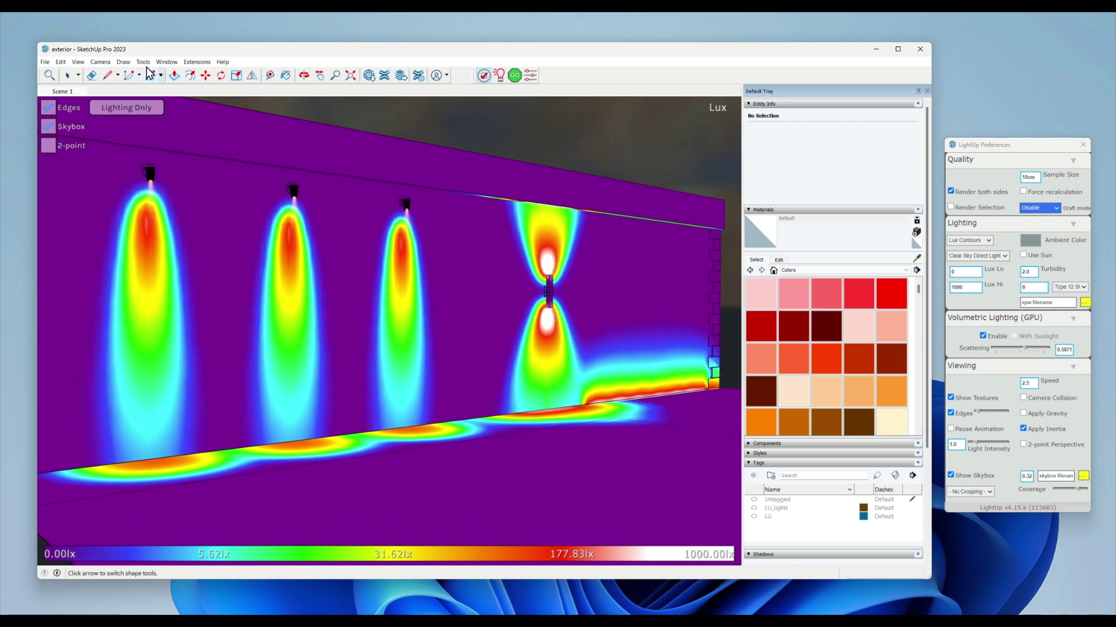
key("space")
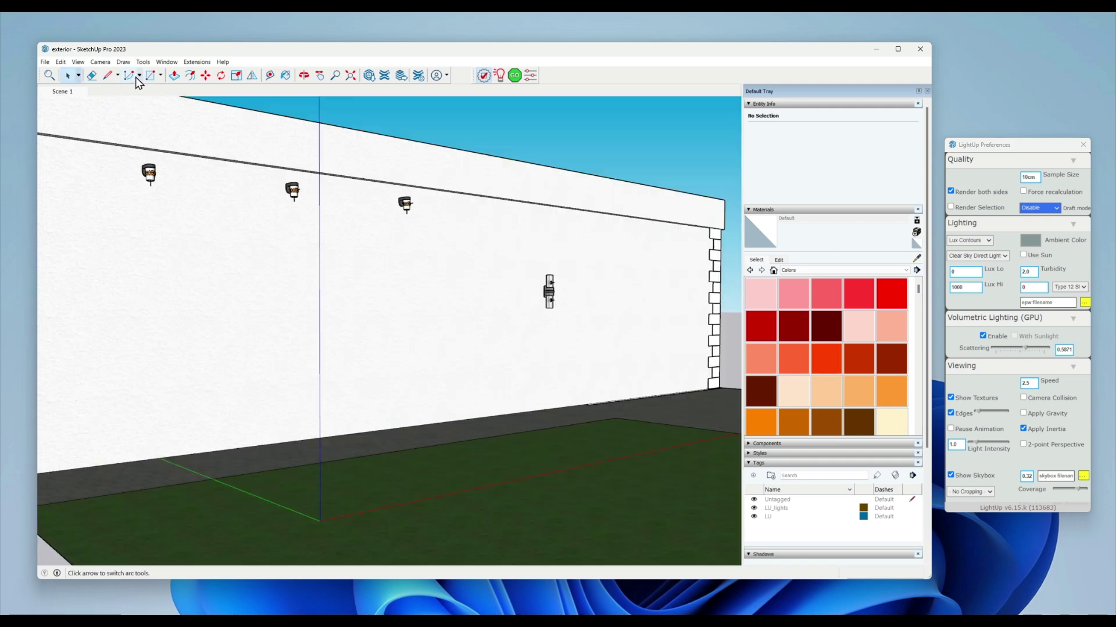
Enable LightUp's Use Stepped Lux Contours graphics option, render the wall with it, and return to the modelling view.
left_click(143, 62)
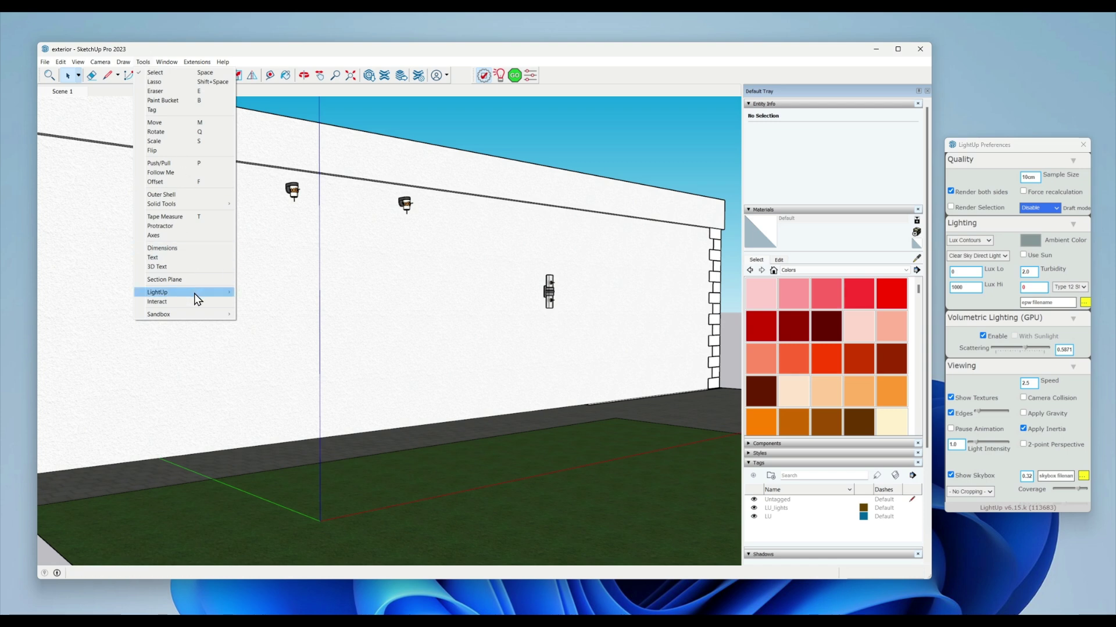
mouse_move(196, 294)
mouse_move(279, 370)
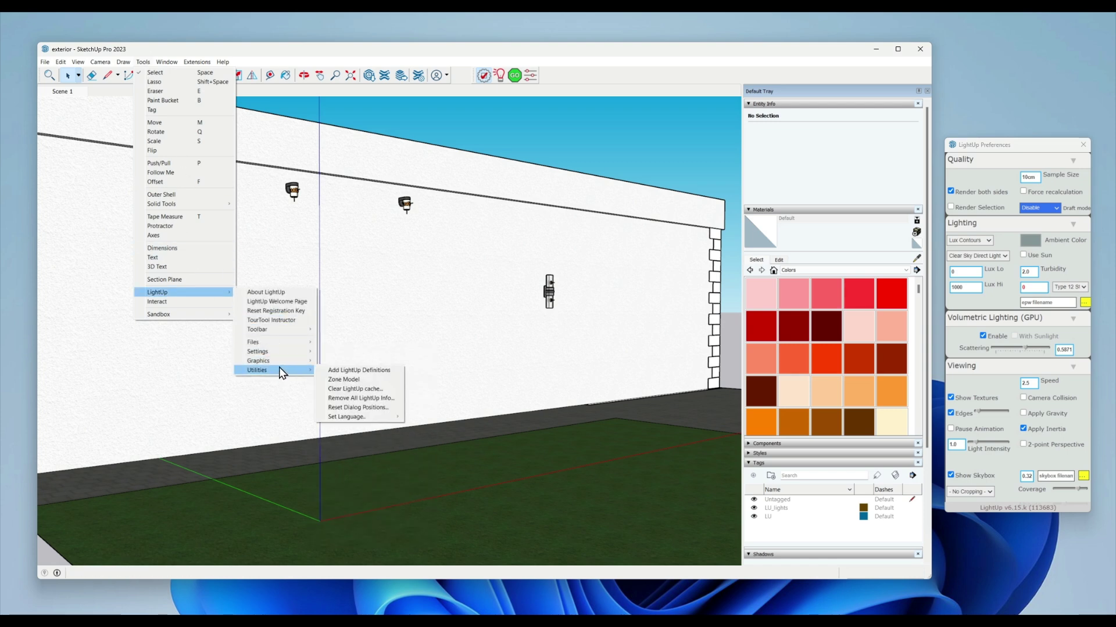
mouse_move(372, 409)
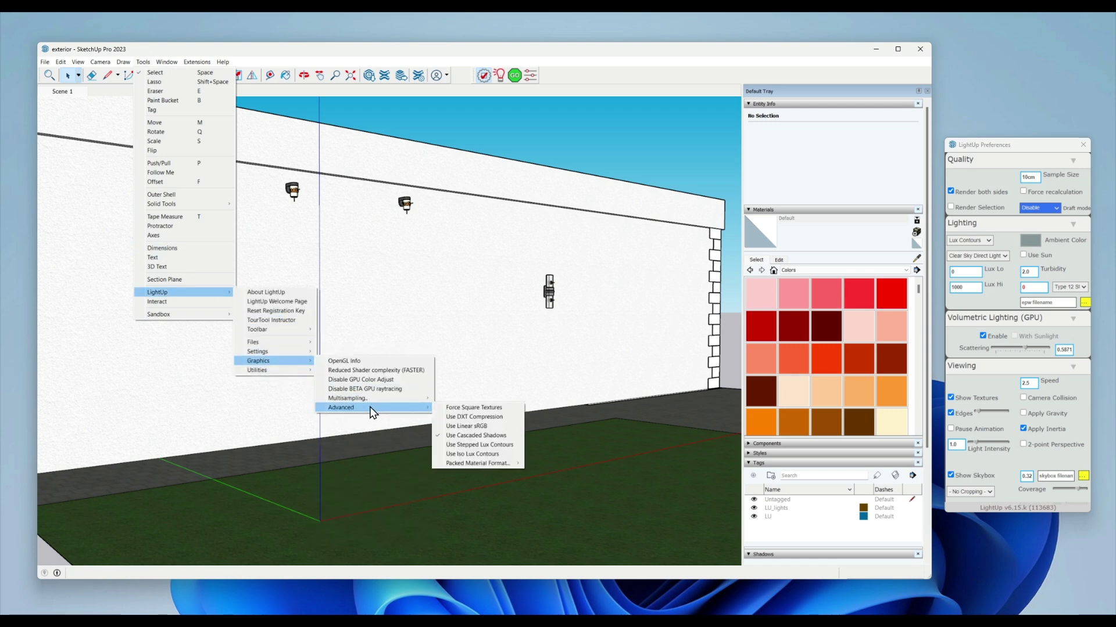
left_click(494, 454)
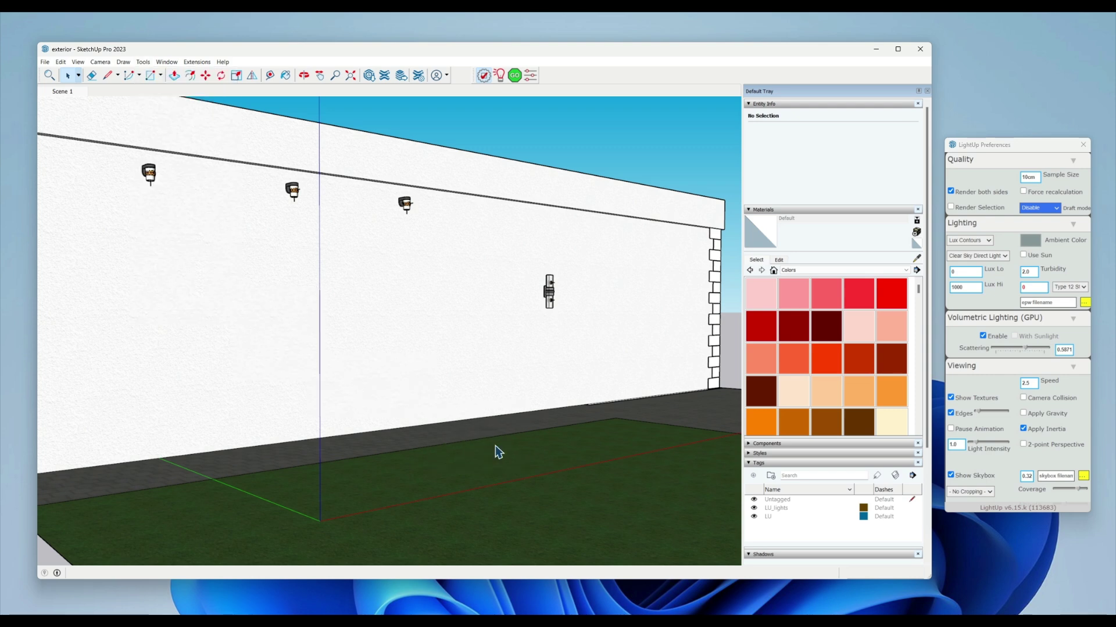
left_click(517, 79)
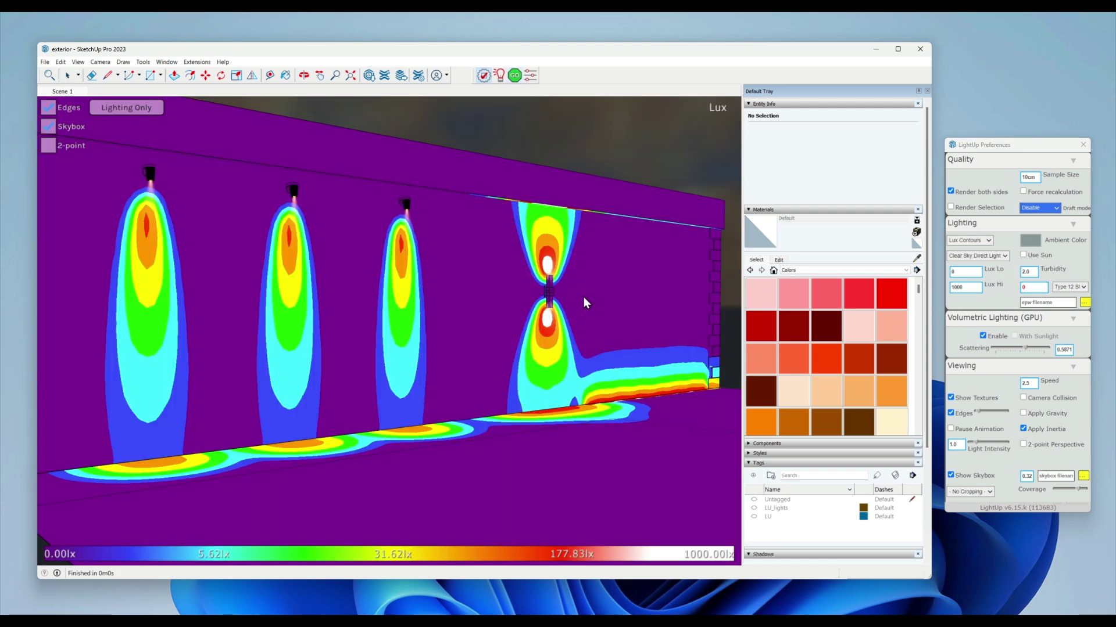
left_click(67, 78)
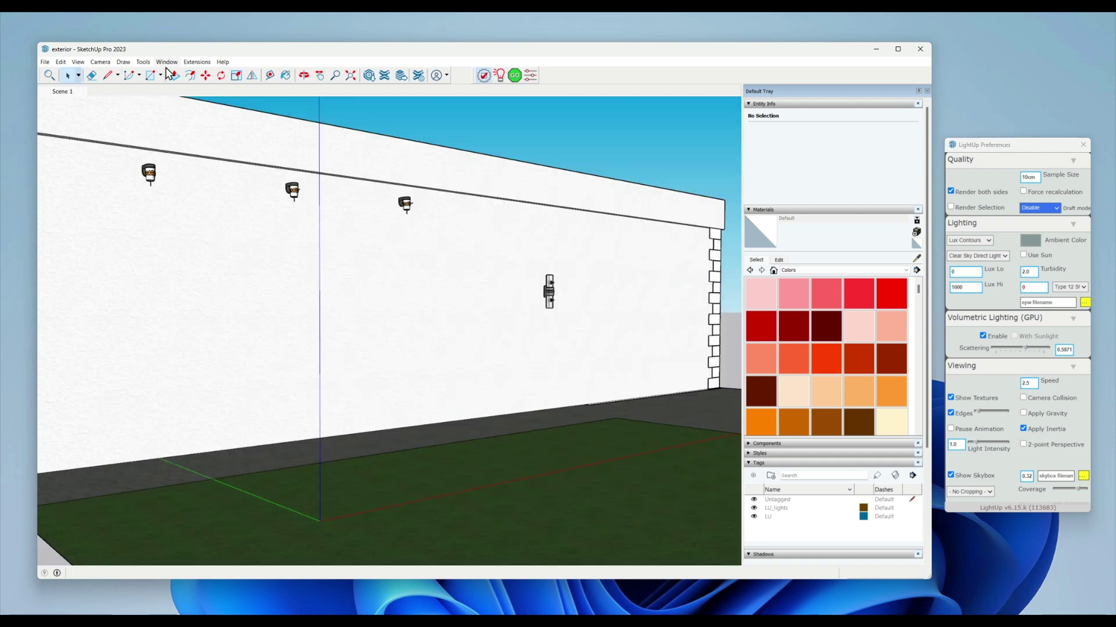
Enable LightUp's Use Iso Lux Contours graphics option and view the rendered contour lines on the wall.
left_click(143, 62)
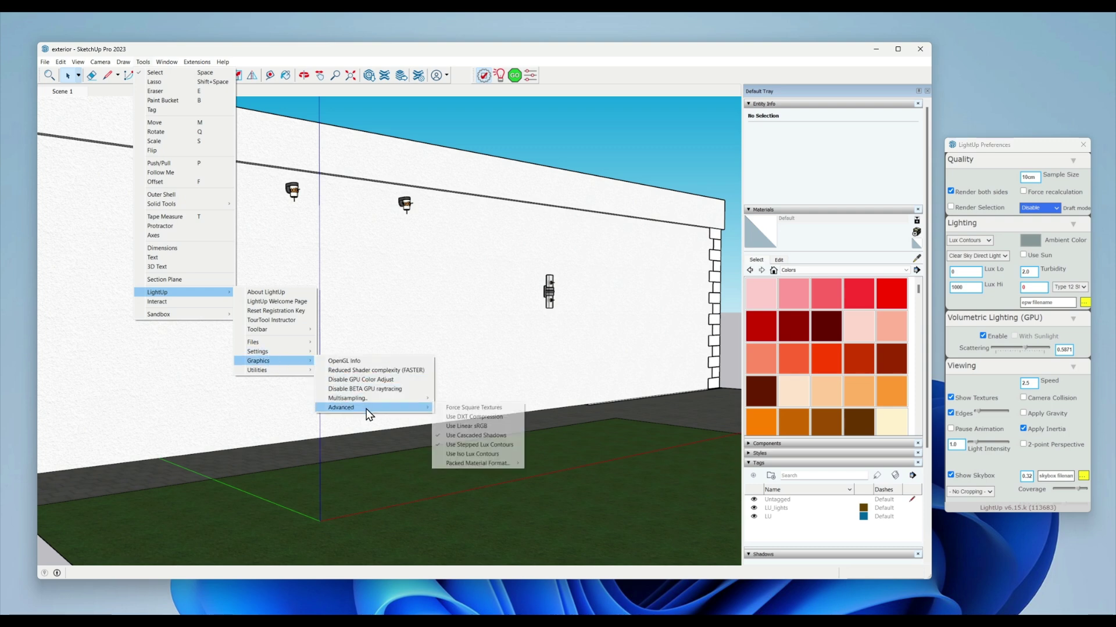
left_click(462, 454)
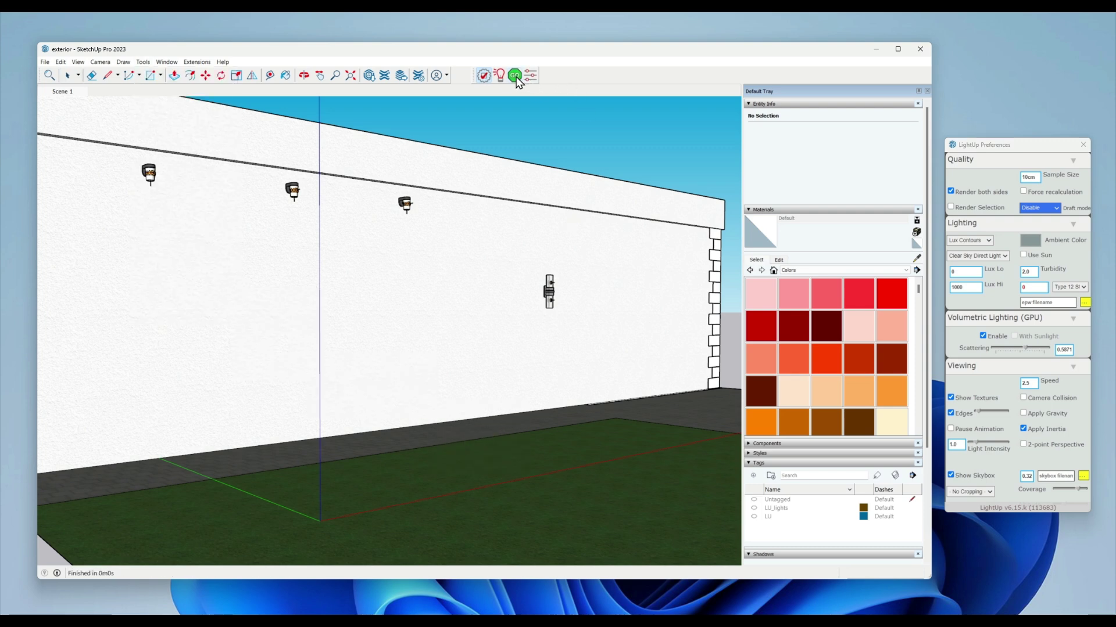
key("Right")
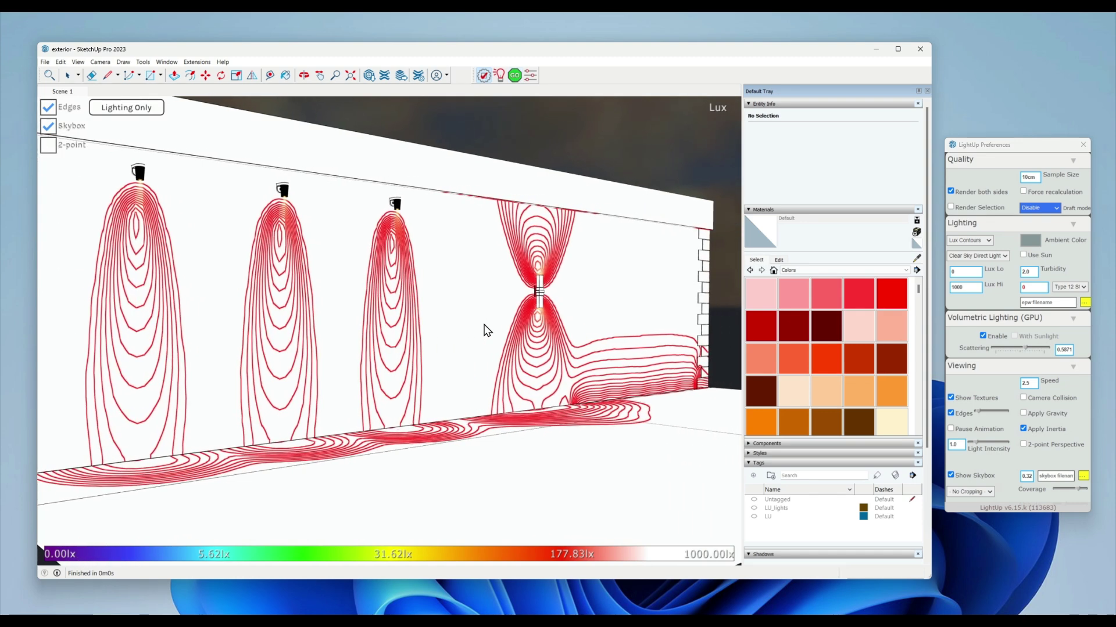
key("Left")
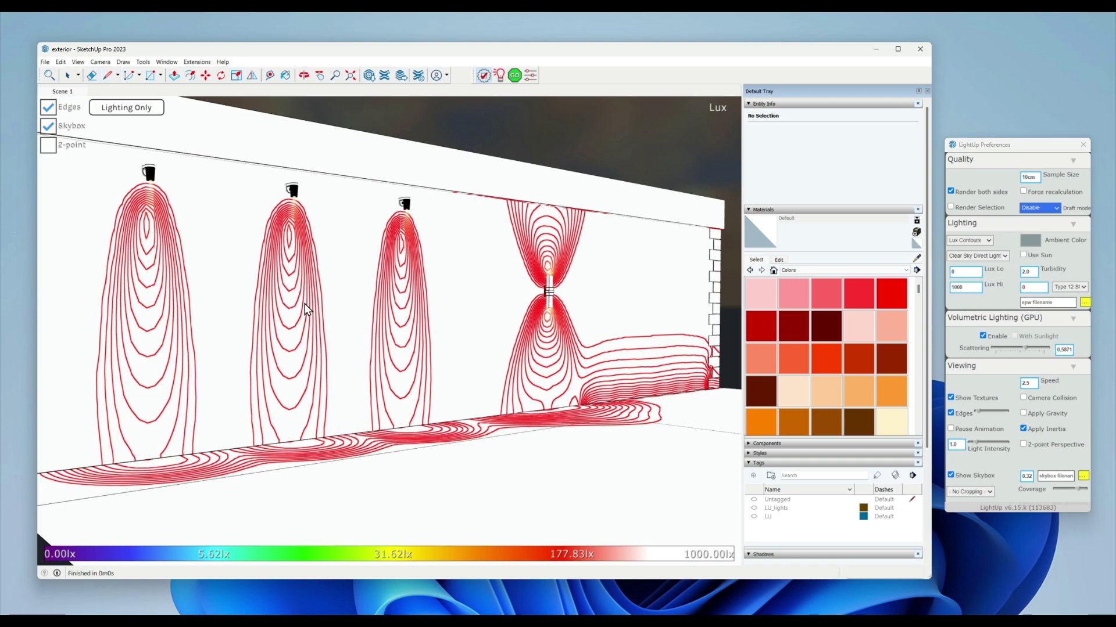
left_click_drag(441, 301, 438, 297)
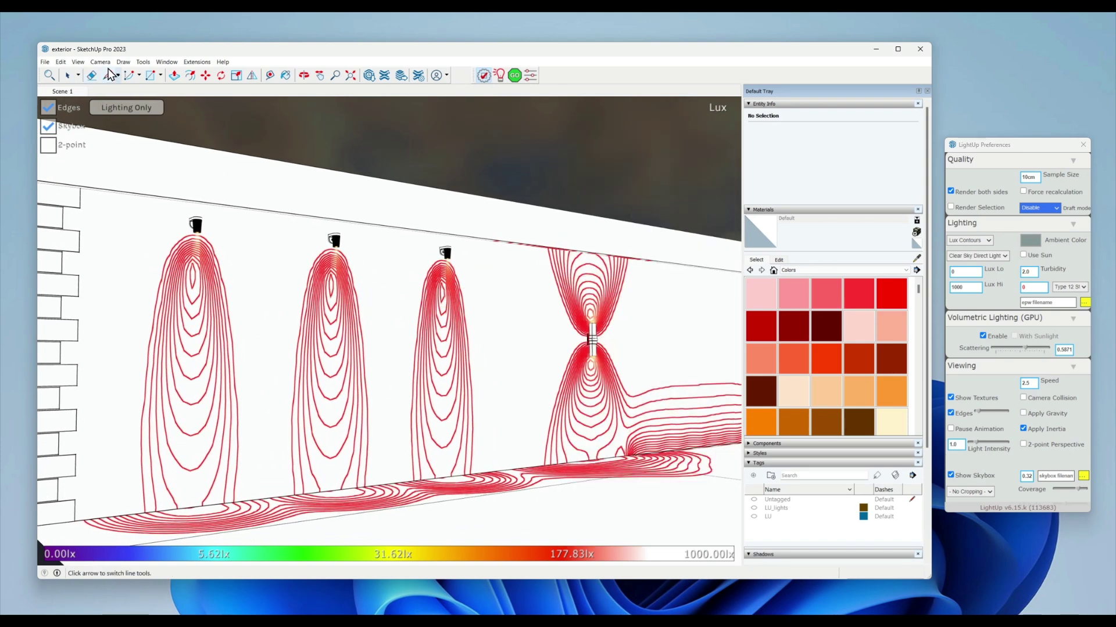
Turn off Use Iso Lux Contours in LightUp's advanced graphics options, view the wall again, and leave the rendered view.
left_click(143, 62)
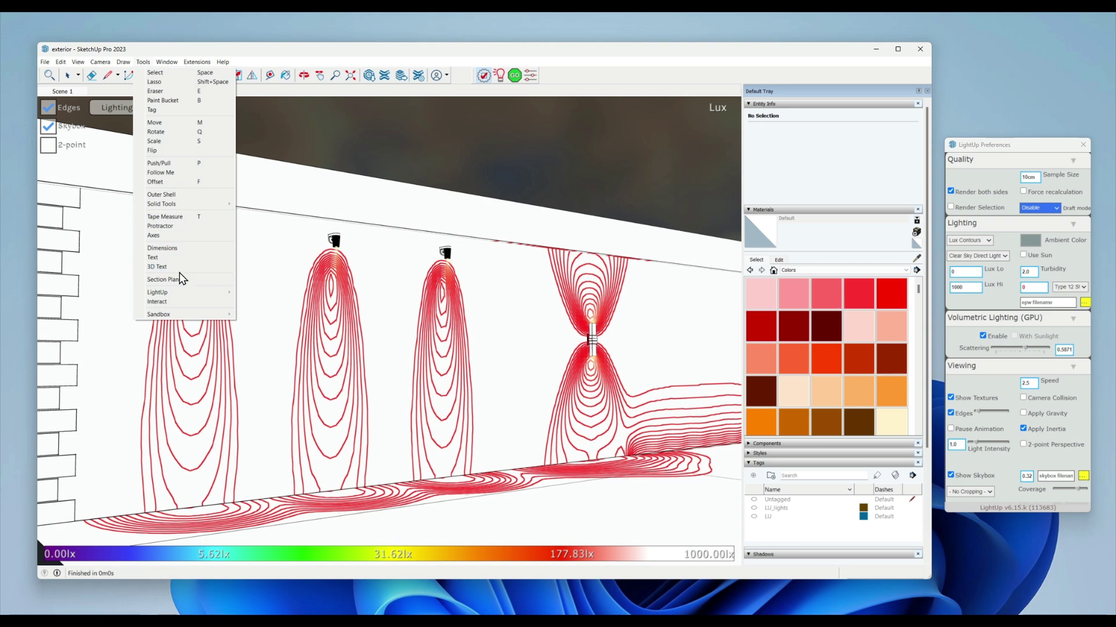
mouse_move(186, 292)
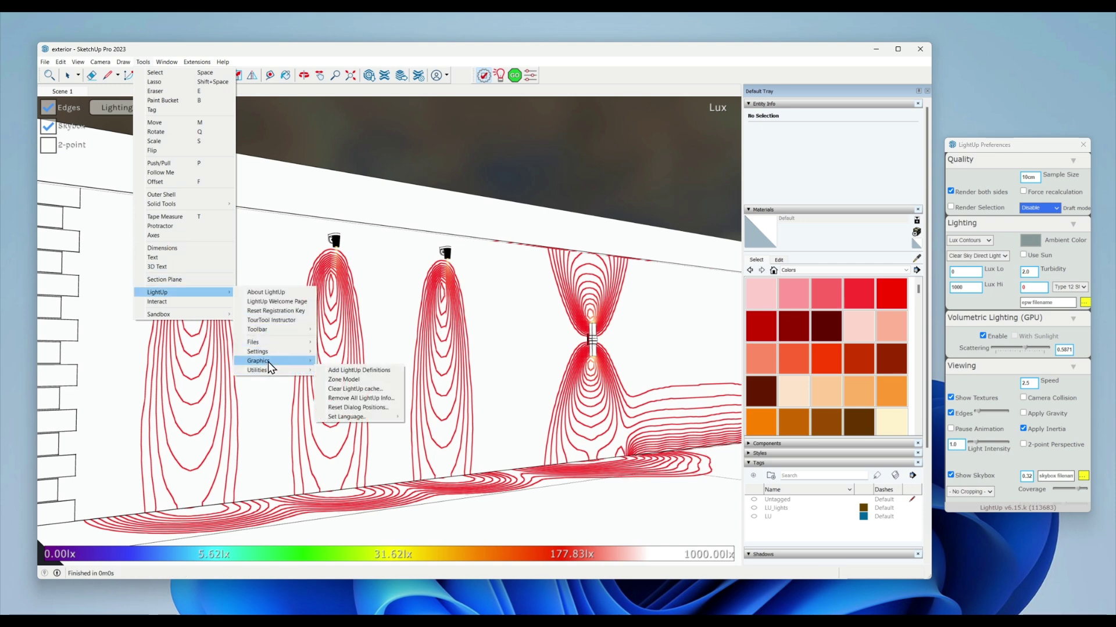
mouse_move(287, 364)
mouse_move(390, 409)
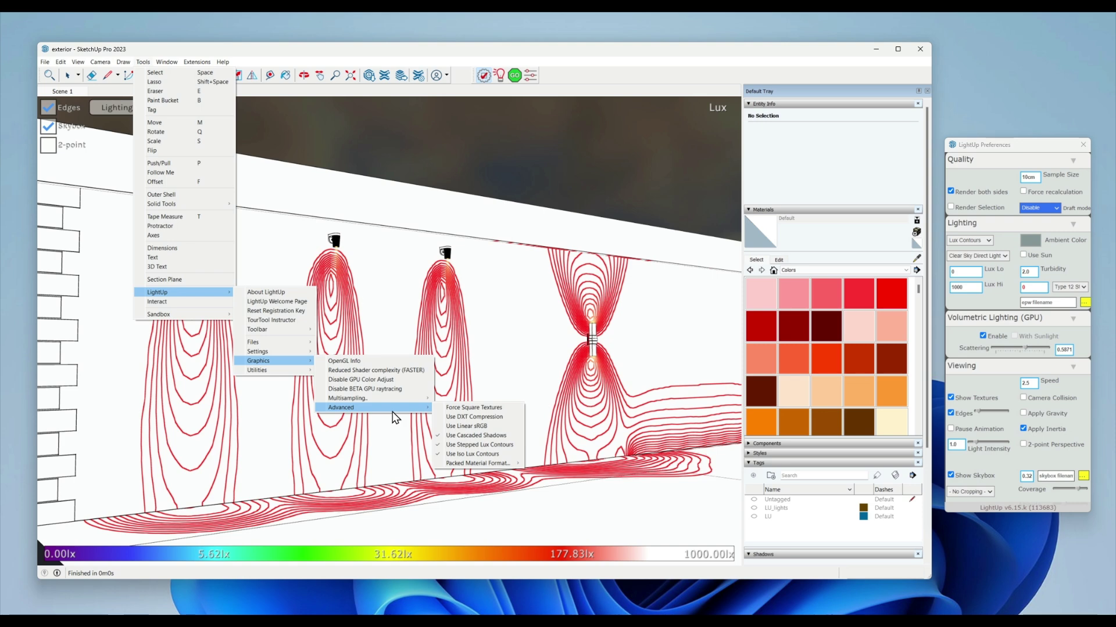
left_click(458, 453)
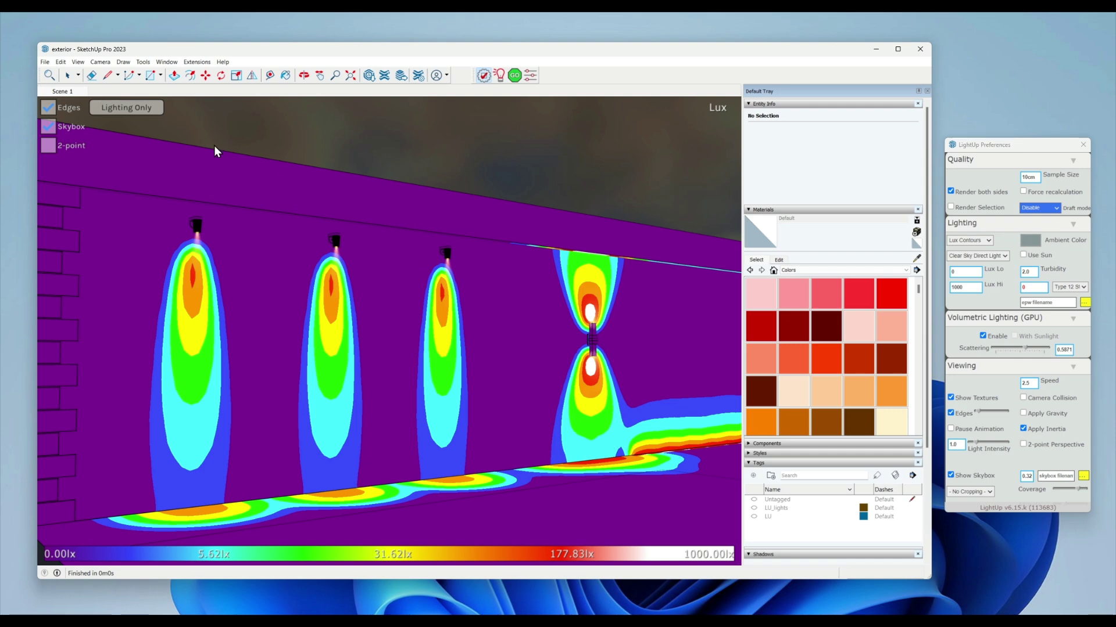
left_click_drag(231, 242, 182, 192)
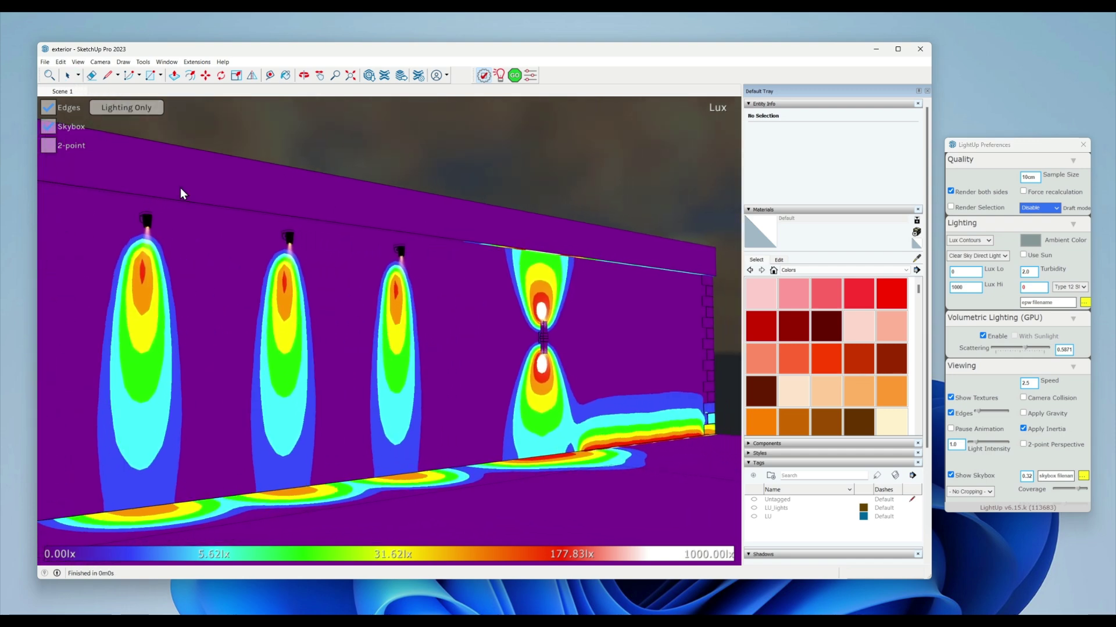
left_click(68, 77)
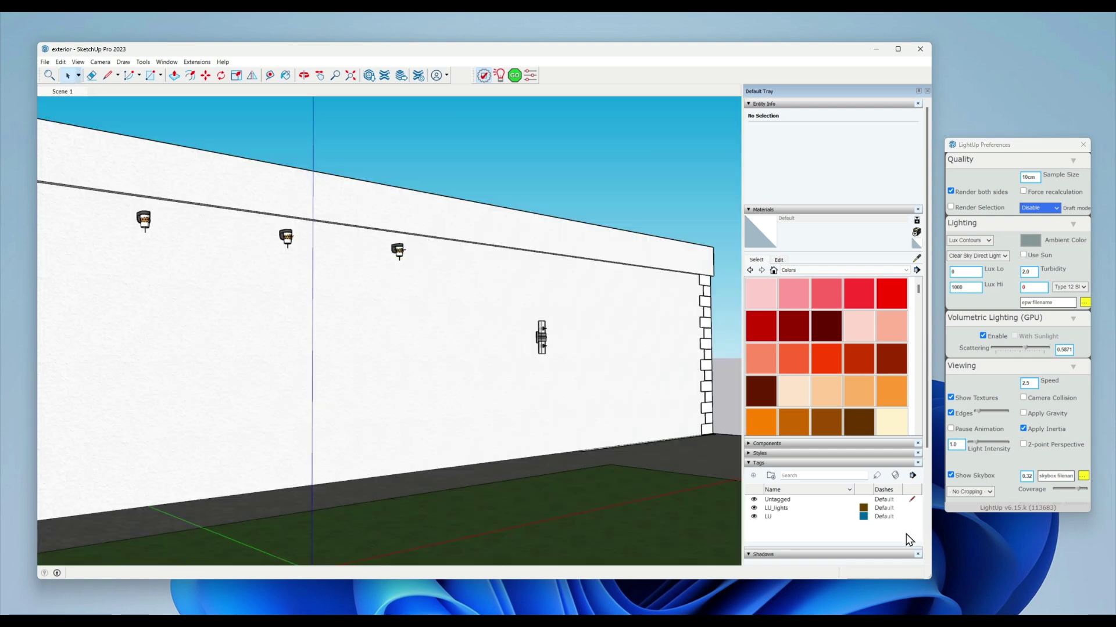
Show the components contained in the model and resize their list to browse down to the LightMeterGrid entry.
left_click(807, 443)
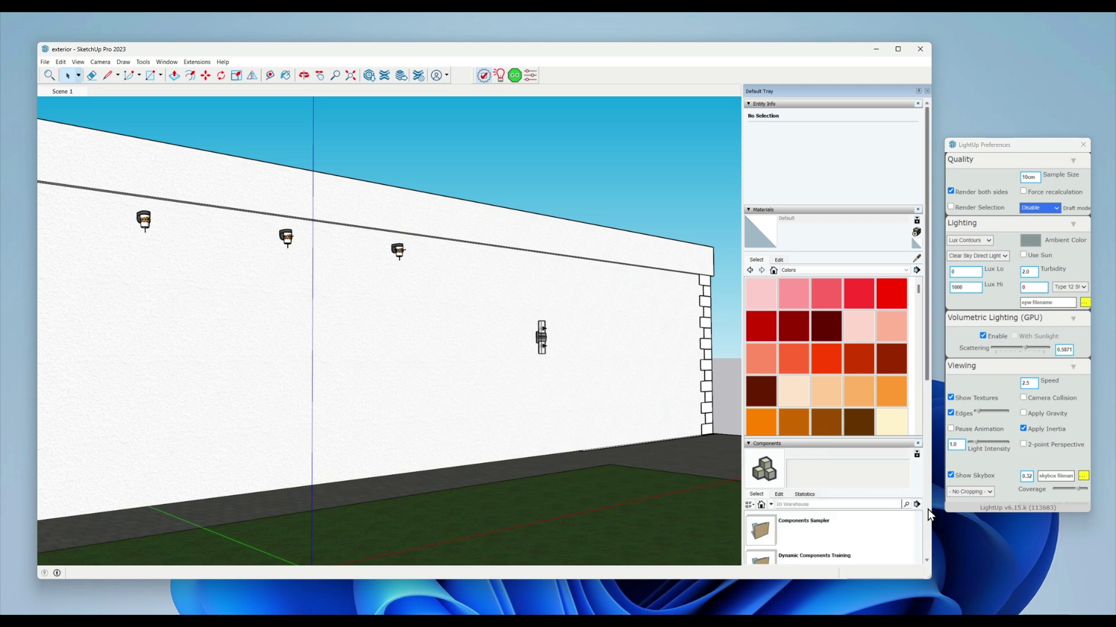
scroll(927, 510, "down", 3)
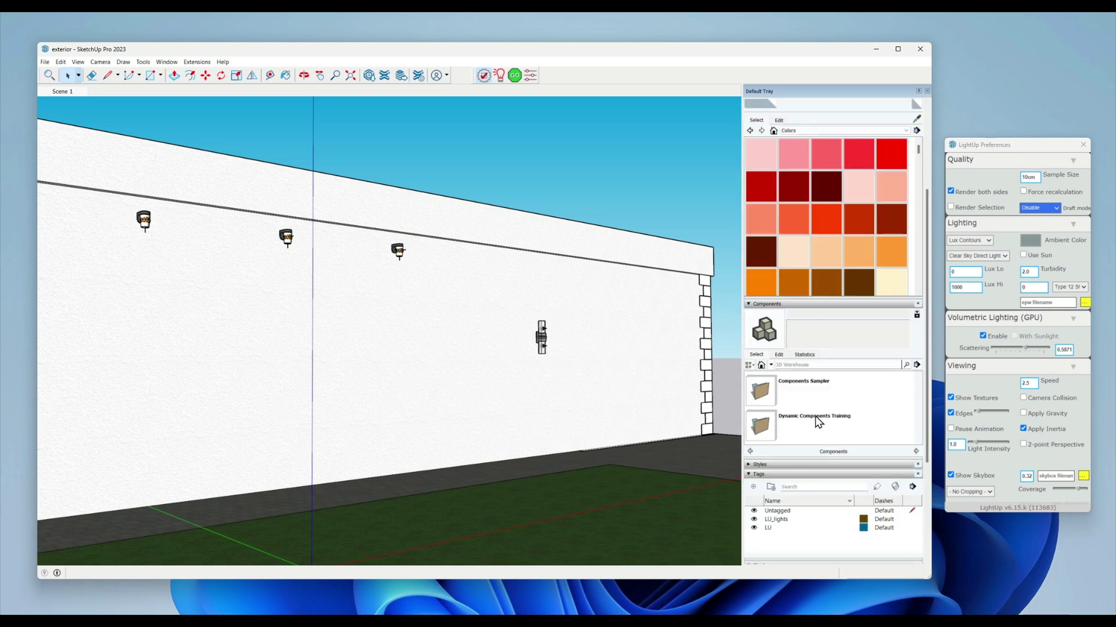
left_click(761, 365)
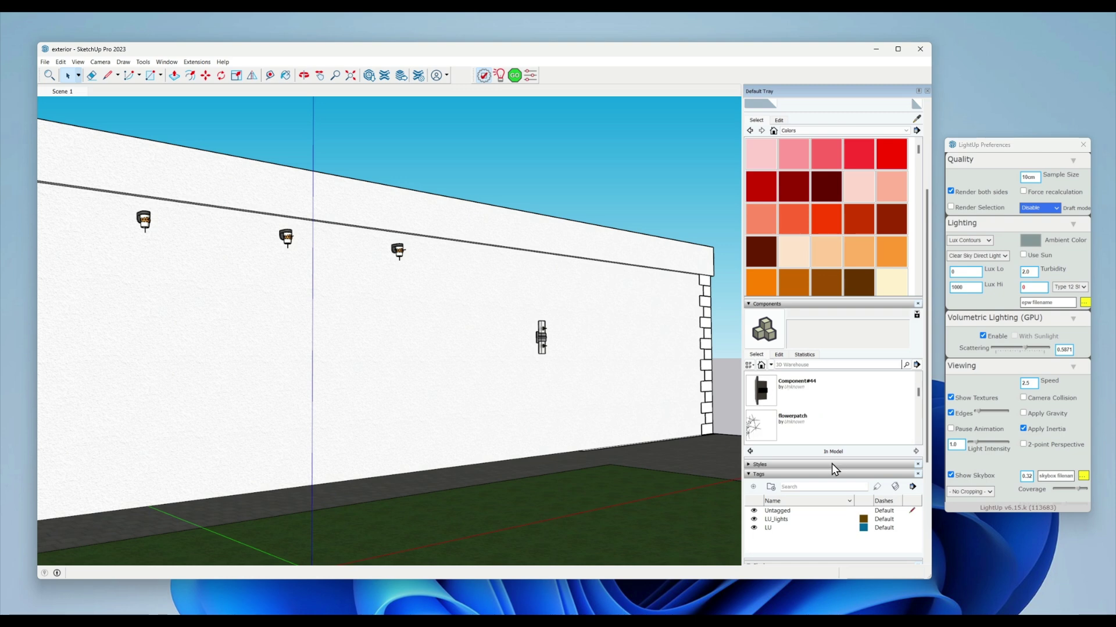
left_click_drag(831, 464, 829, 182)
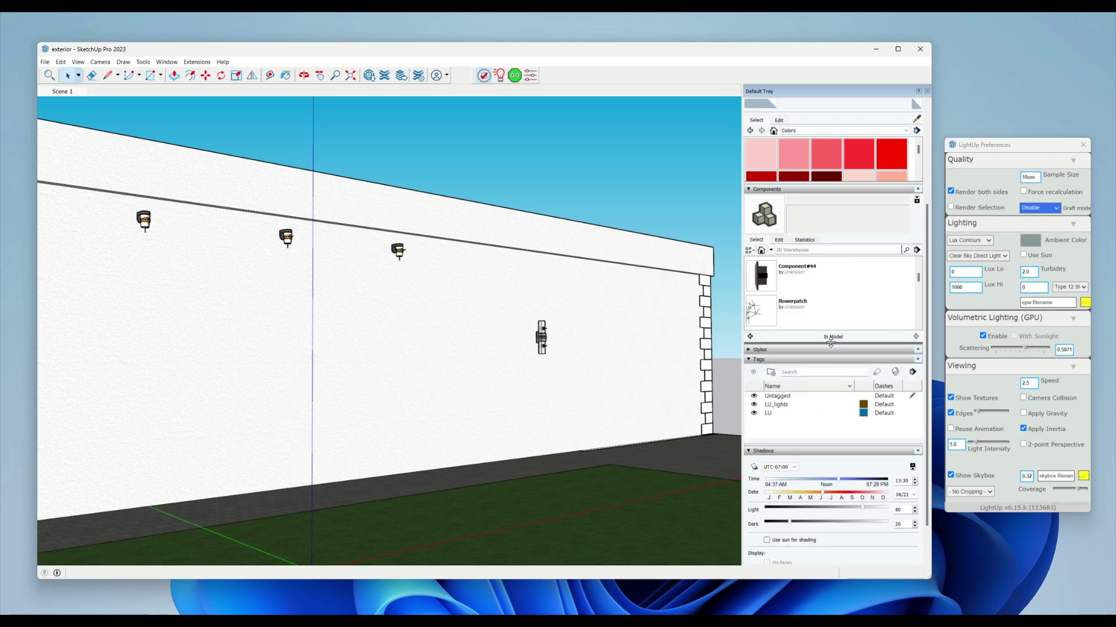
left_click_drag(831, 343, 831, 417)
scroll(830, 331, "down", 5)
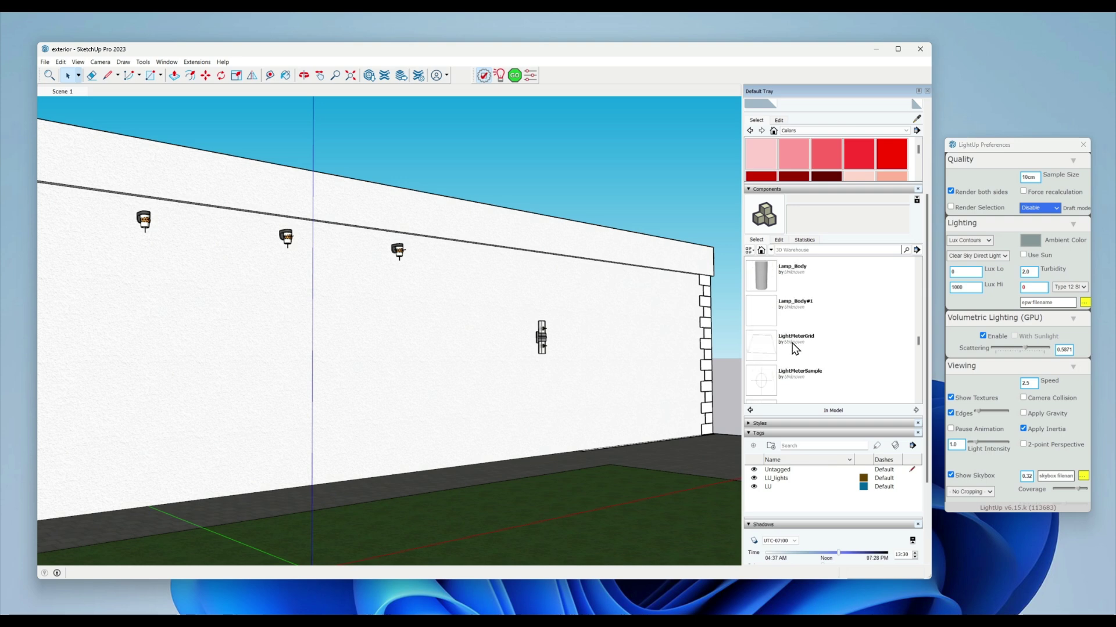
Place a LightMeterGrid component flat on the wall near its upper-left corner, beside the brick quoins.
left_click(797, 345)
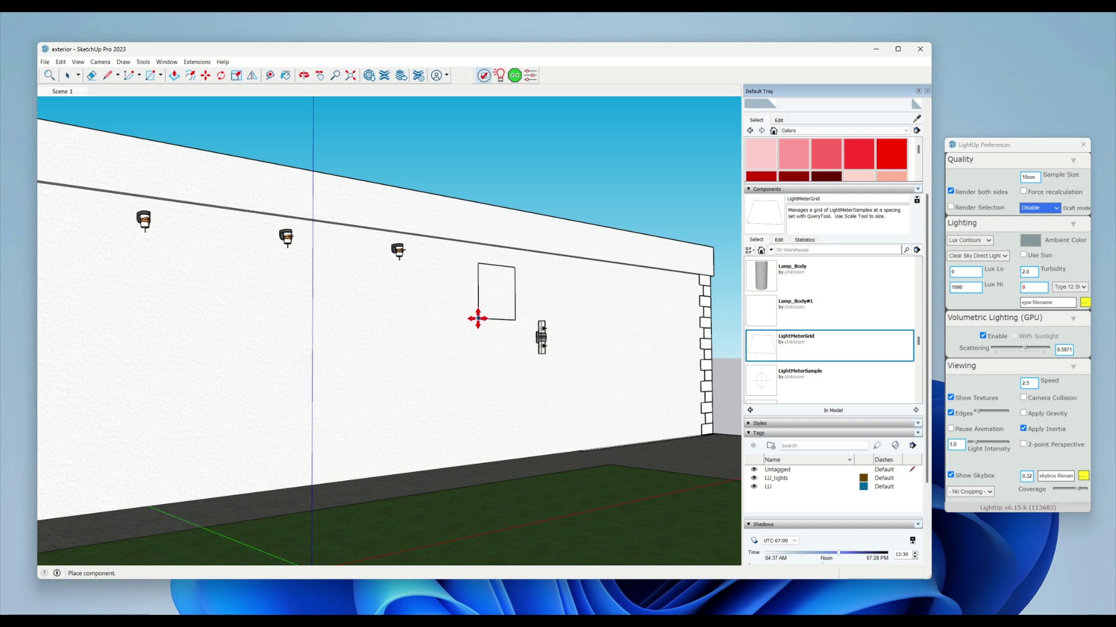
scroll(132, 319, "down", 3)
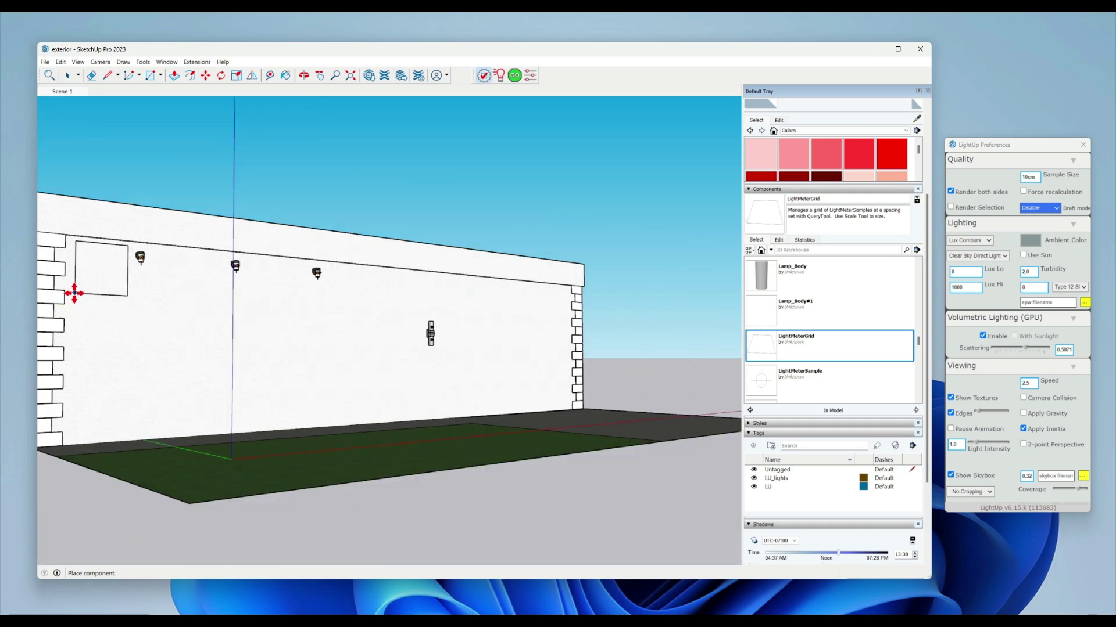
left_click(75, 294)
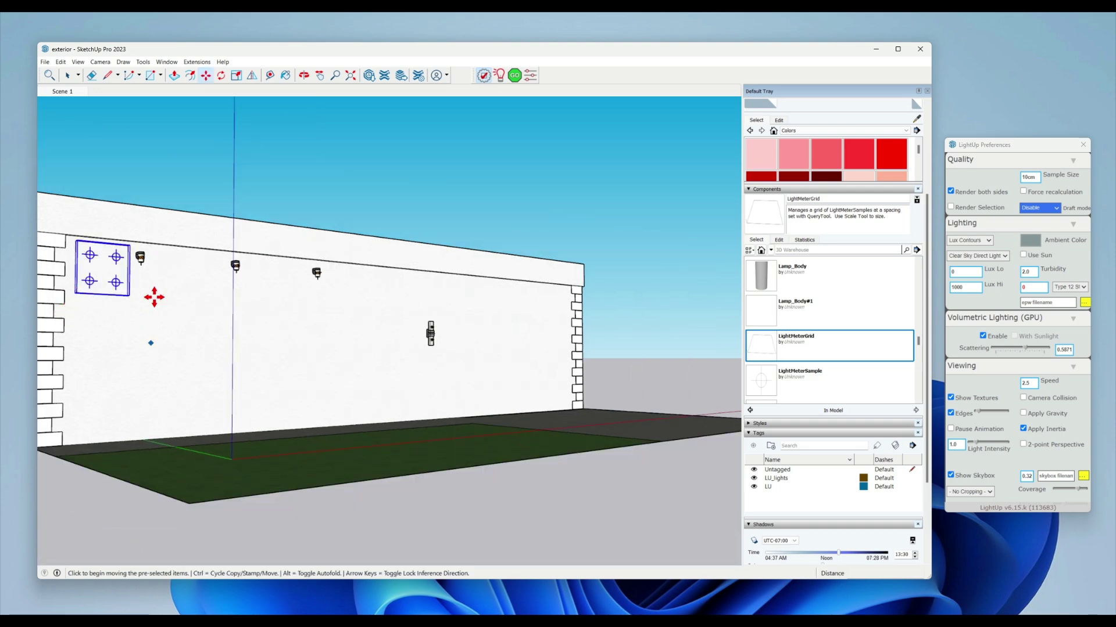
Scale the wall's LightMeterGrid by about 10.87 by 3.87 so it spans the framed panel down to its lower-right corner.
left_click(236, 75)
scroll(120, 300, "up", 3)
scroll(120, 301, "up", 5)
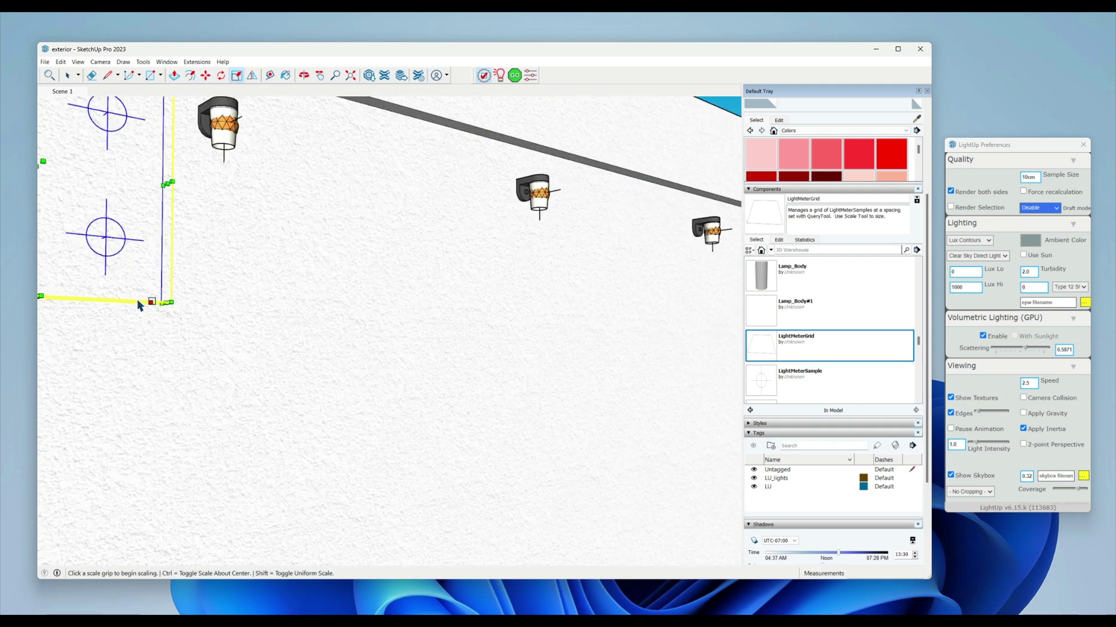
left_click(215, 313)
scroll(232, 334, "down", 10)
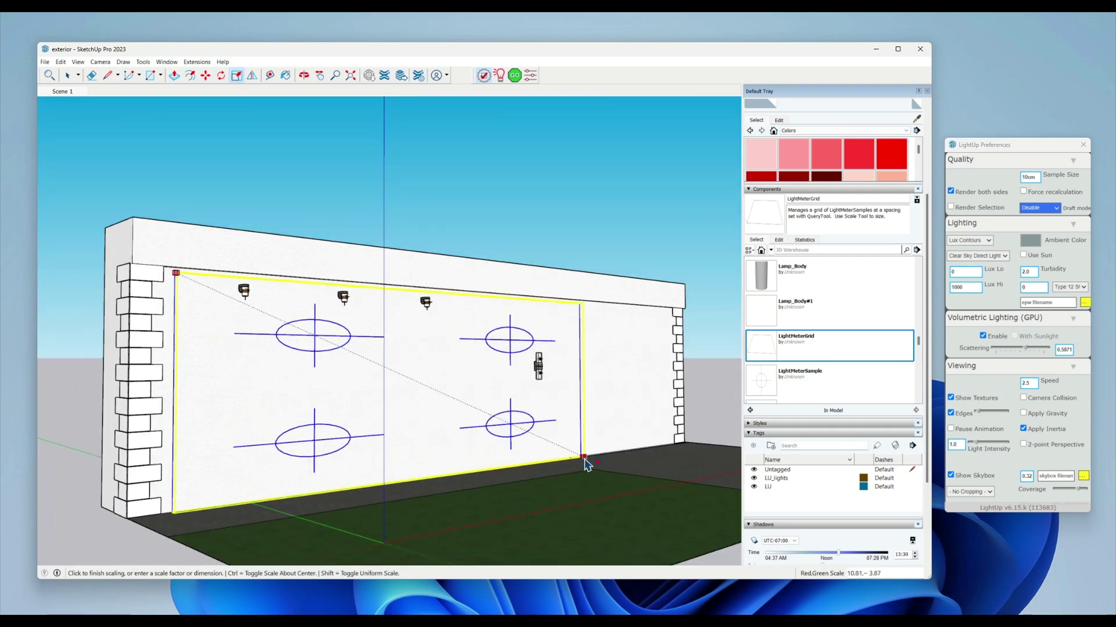
left_click(585, 462)
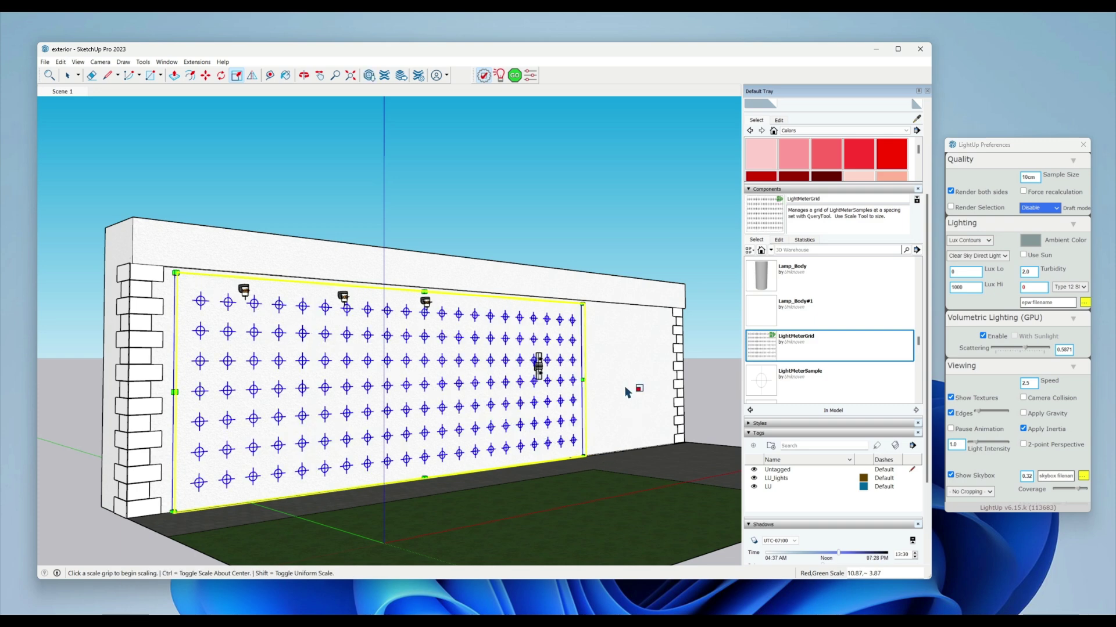
Set the wall light meter grid's spacing to 1m with LightUp's Lightsource query tool.
left_click(502, 76)
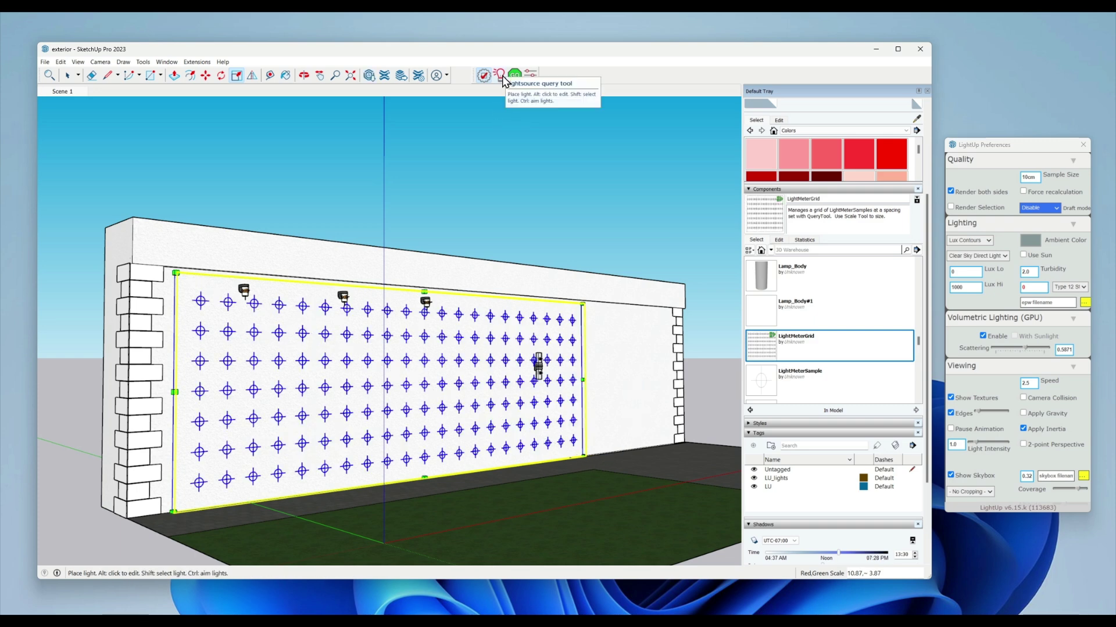
left_click(460, 290)
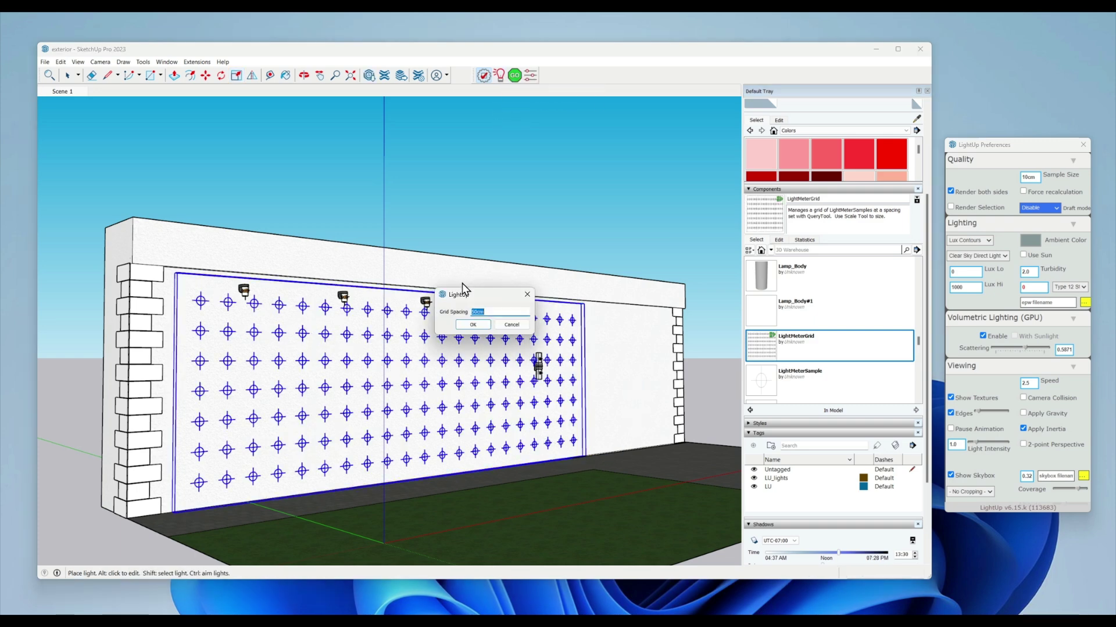
left_click(481, 328)
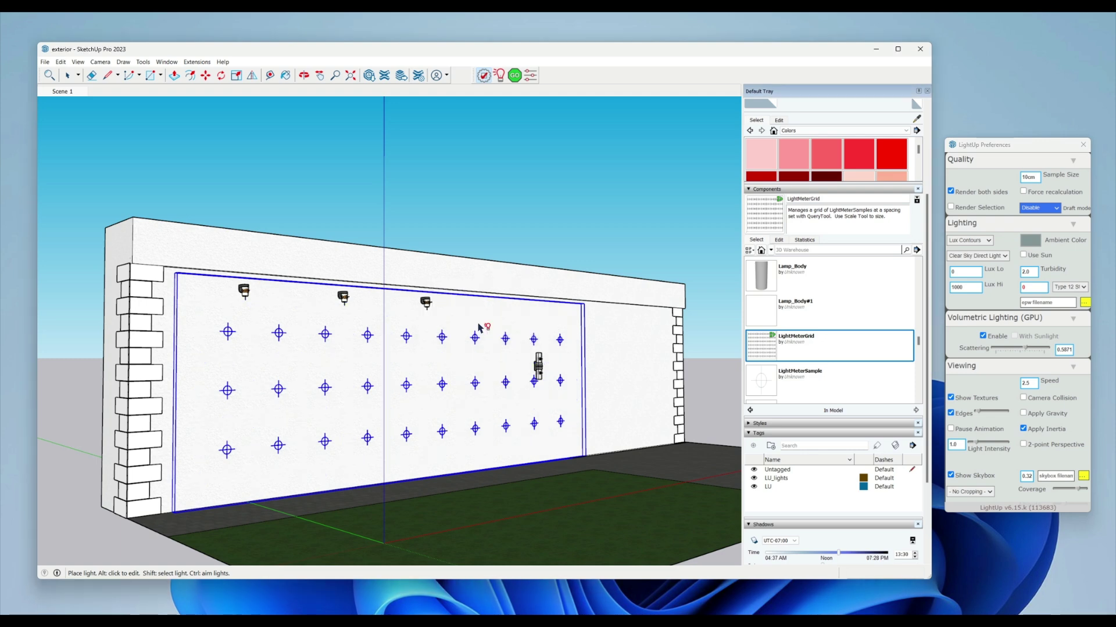
Place another LightMeterGrid on the ground at the wall's left end and scale it across the lawn to match the wall panel's length.
left_click(771, 356)
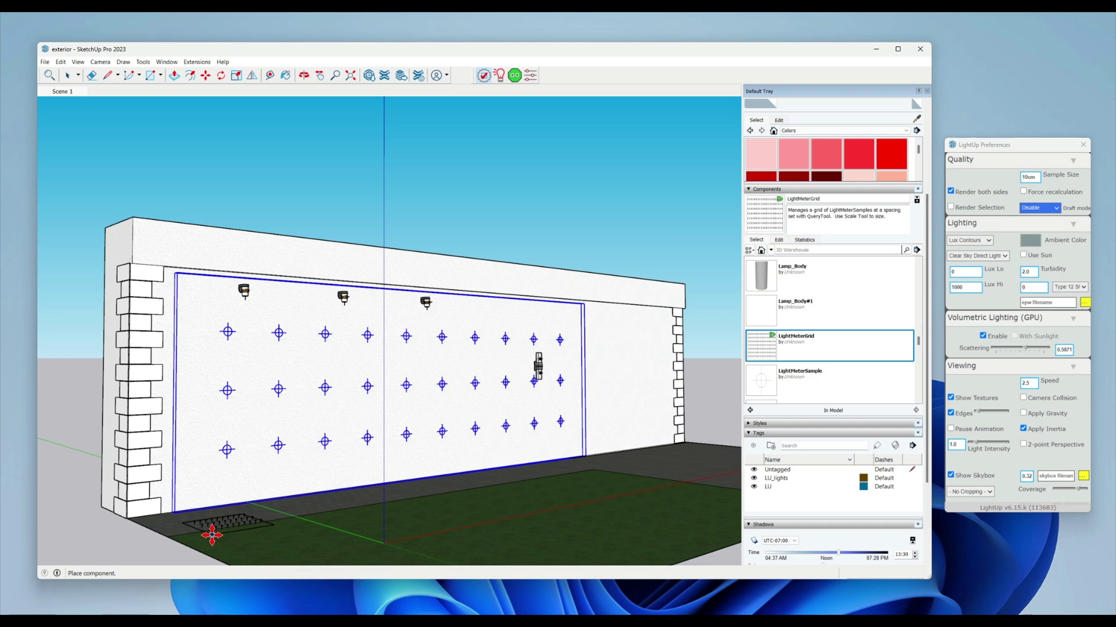
left_click(205, 528)
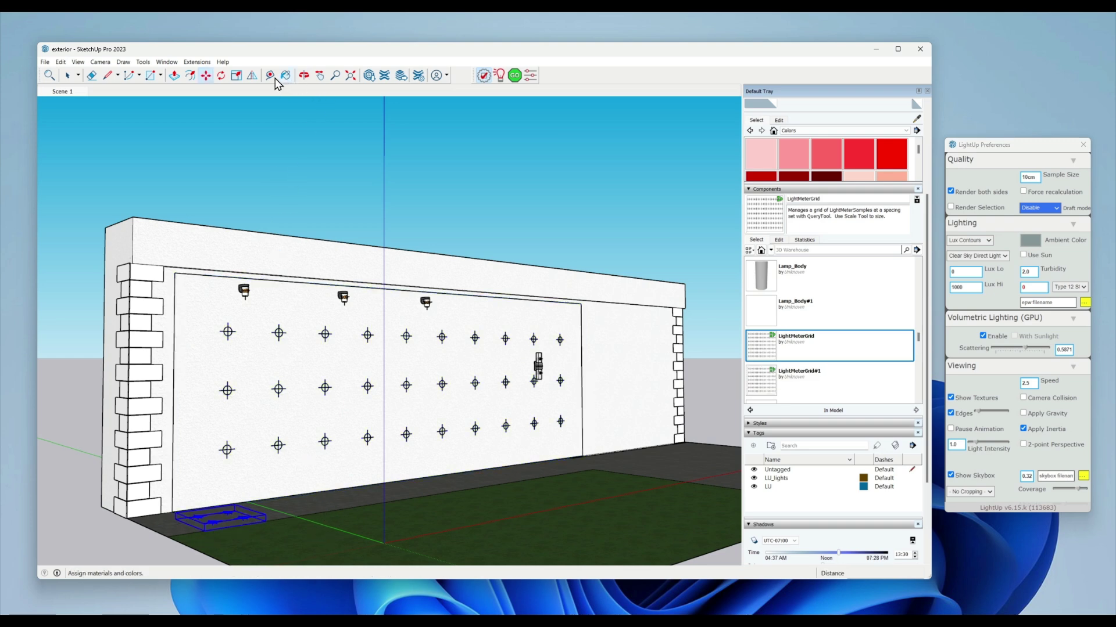
left_click(239, 78)
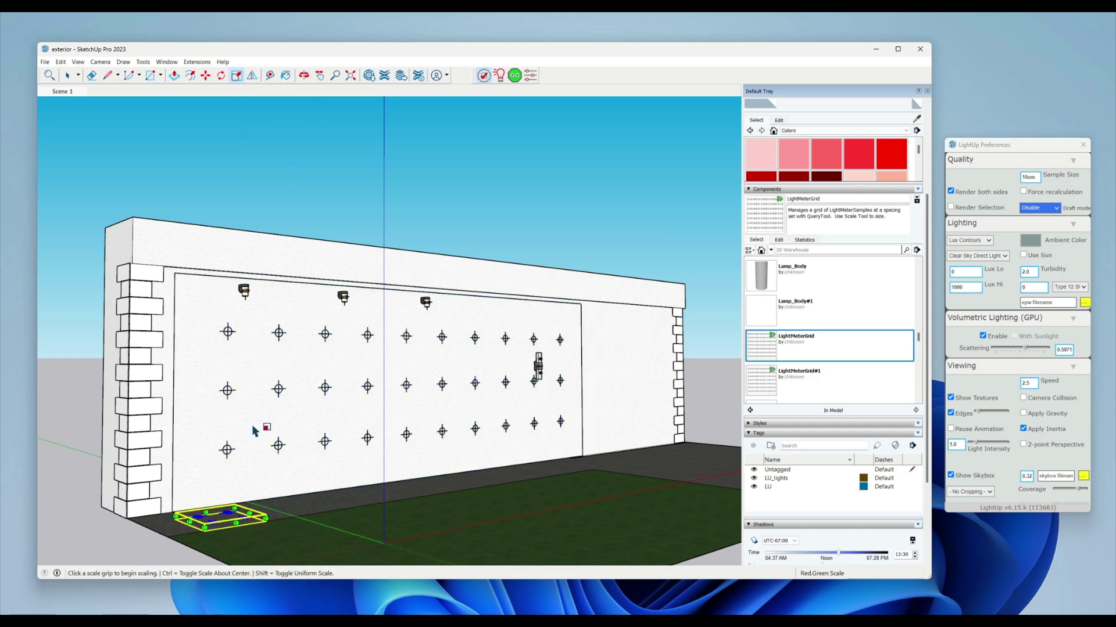
left_click(269, 524)
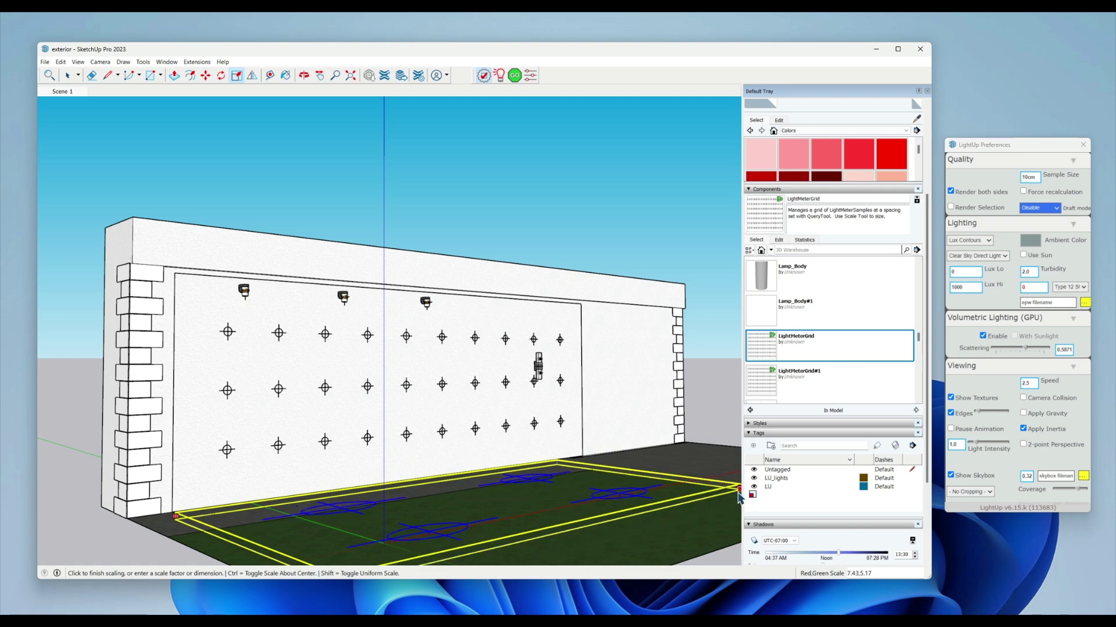
left_click(732, 510)
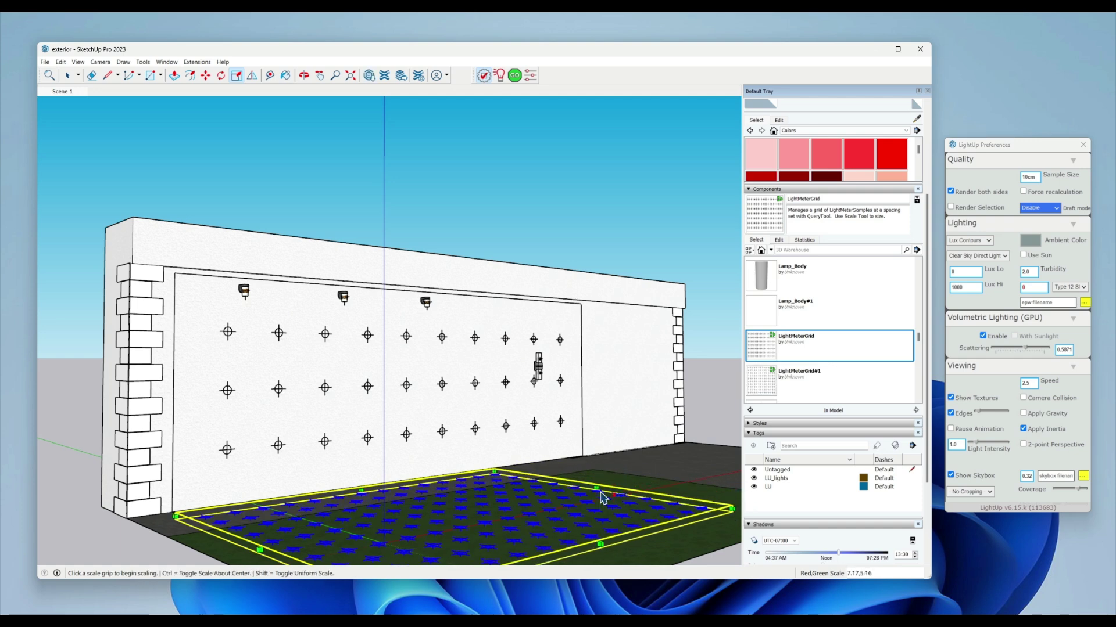
left_click(590, 487)
left_click(661, 478)
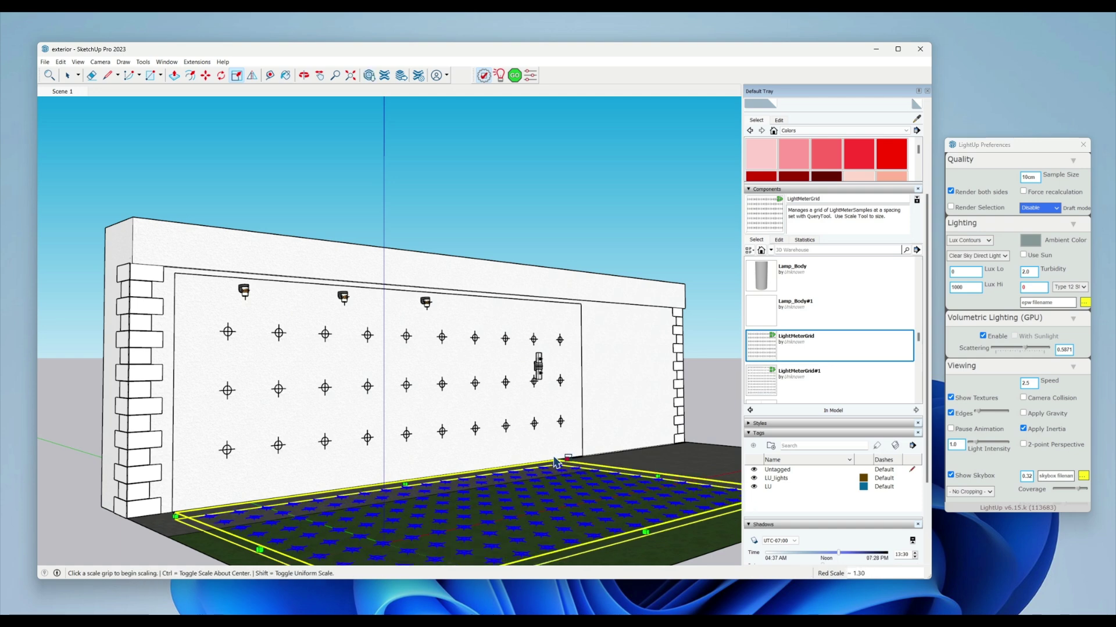
Set the ground grid's spacing to 1m and delete the stray light at the wall's base beside the panel.
left_click(499, 75)
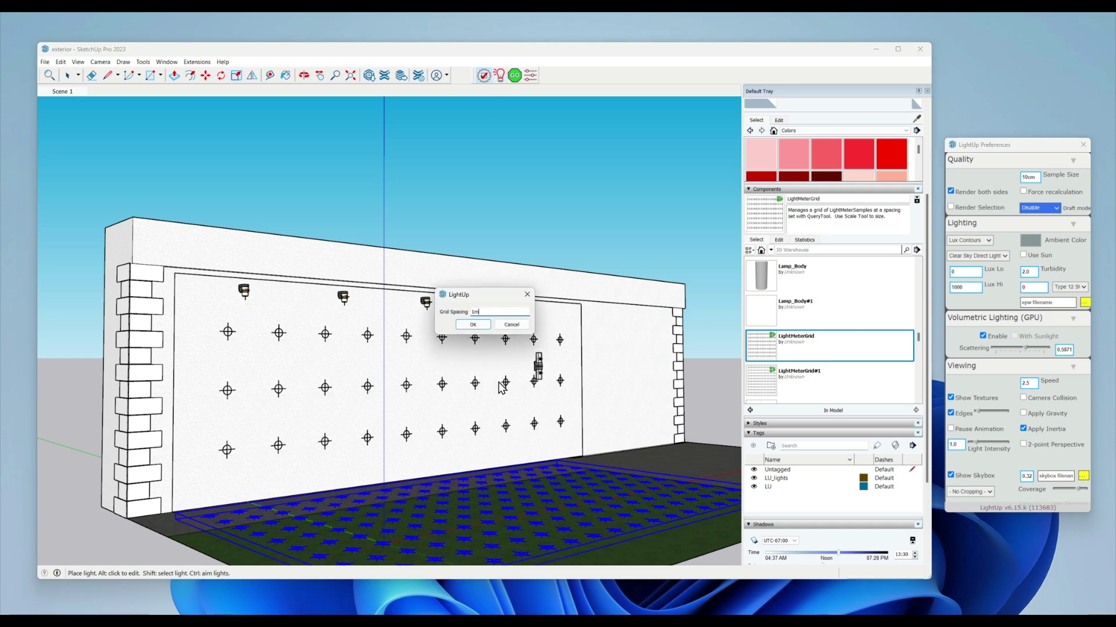
key("Return")
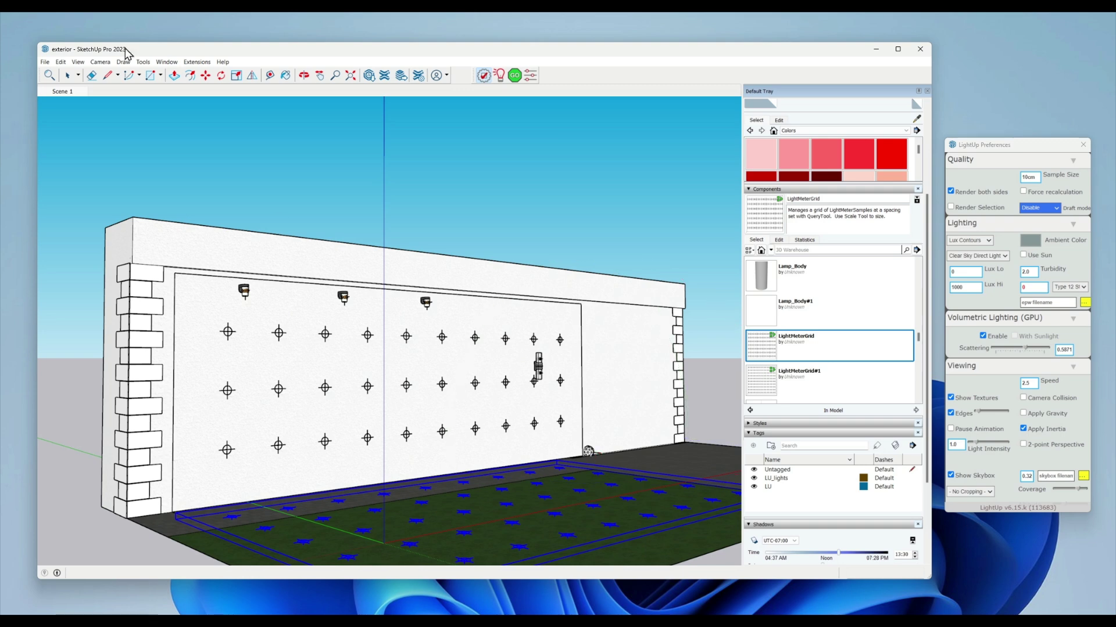
left_click(68, 75)
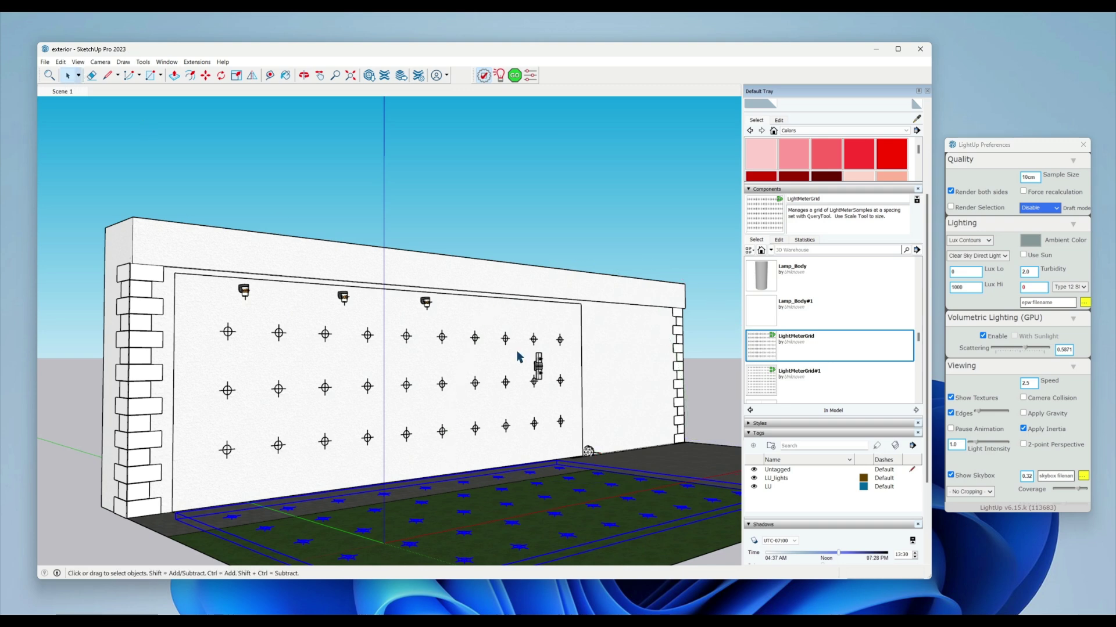
left_click(588, 453)
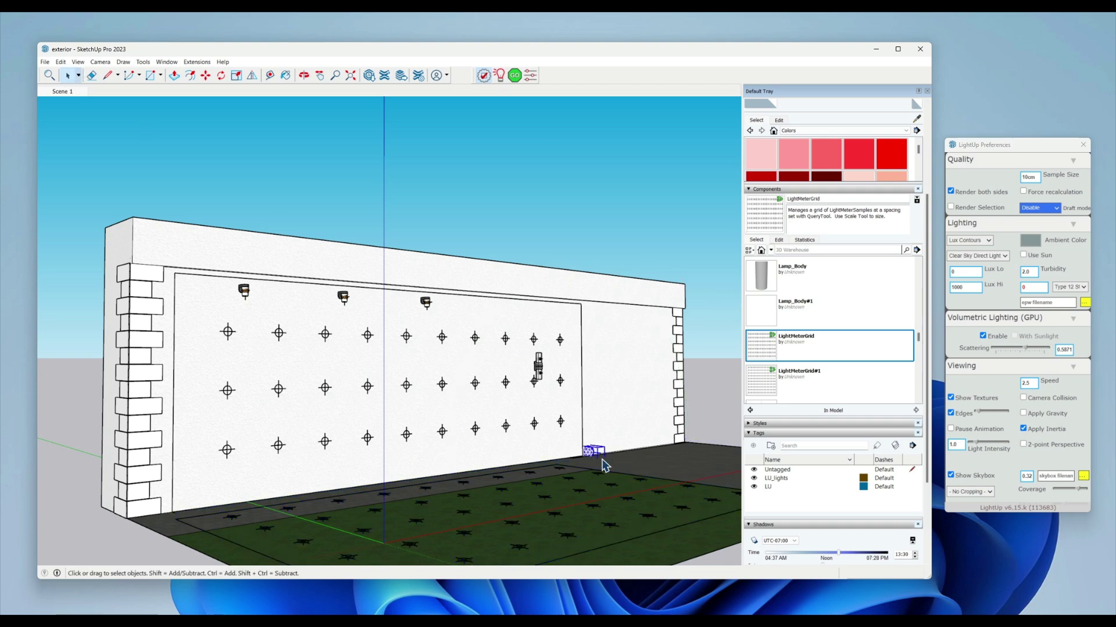
key("Delete")
Render the lux contours, examine the meter readings on the wall and ground up close, and leave the rendered view.
middle_click_drag(612, 374, 575, 358)
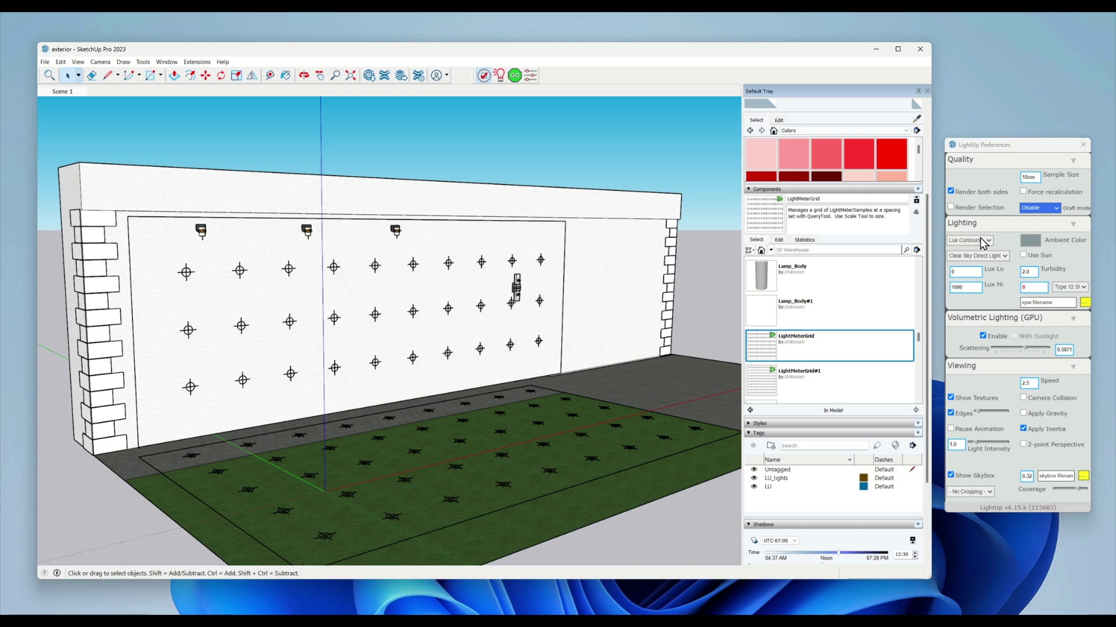
left_click(516, 77)
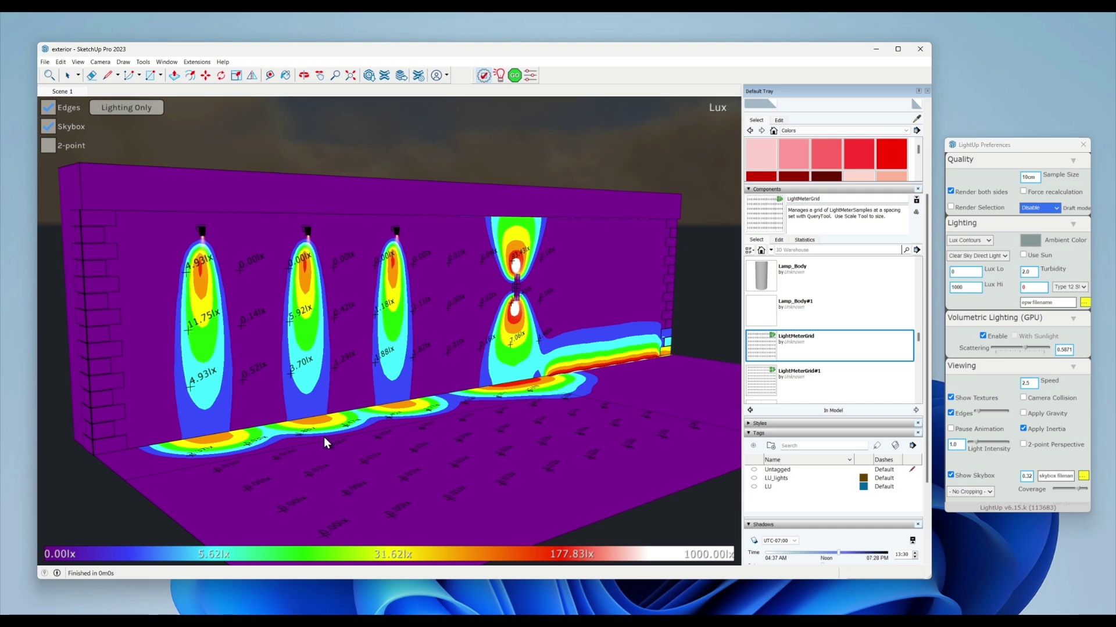
scroll(327, 430, "up", 3)
scroll(330, 413, "up", 1)
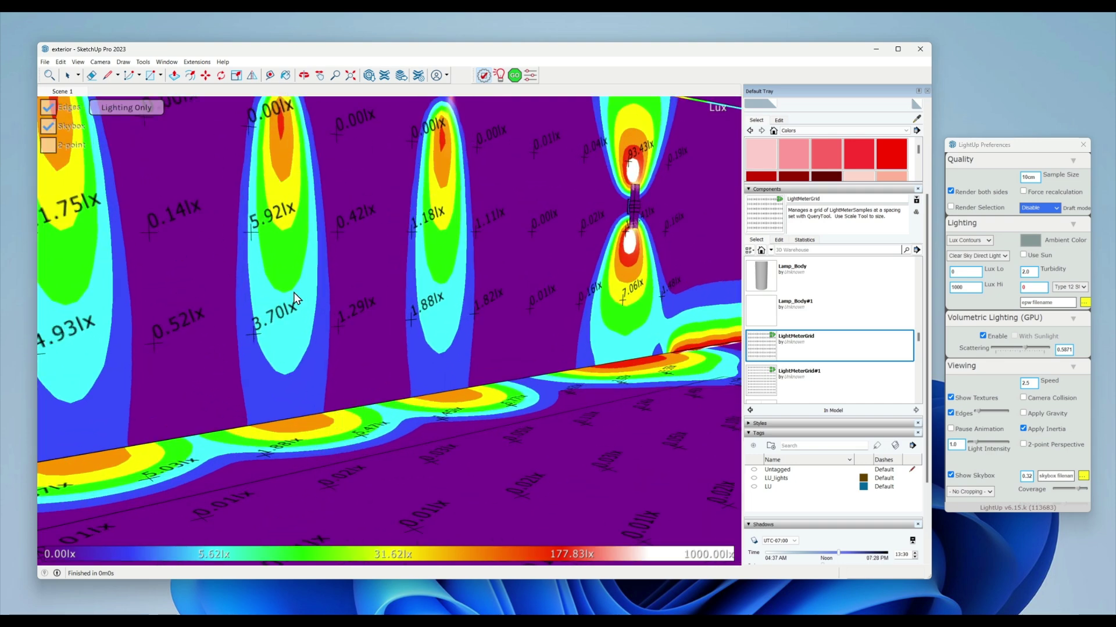
scroll(303, 326, "down", 3)
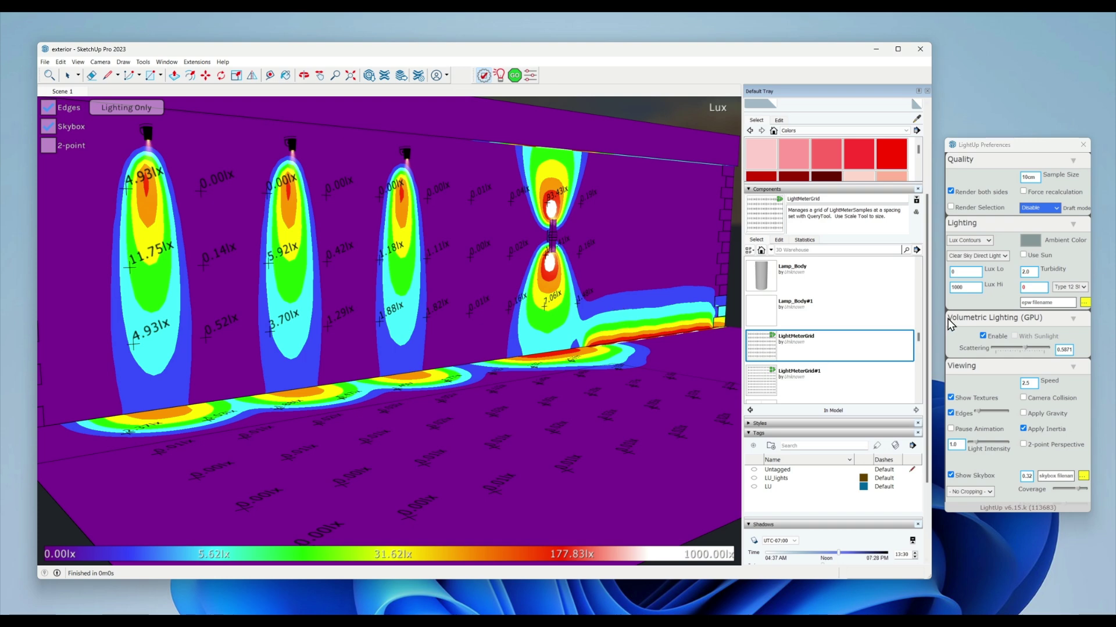
left_click(66, 76)
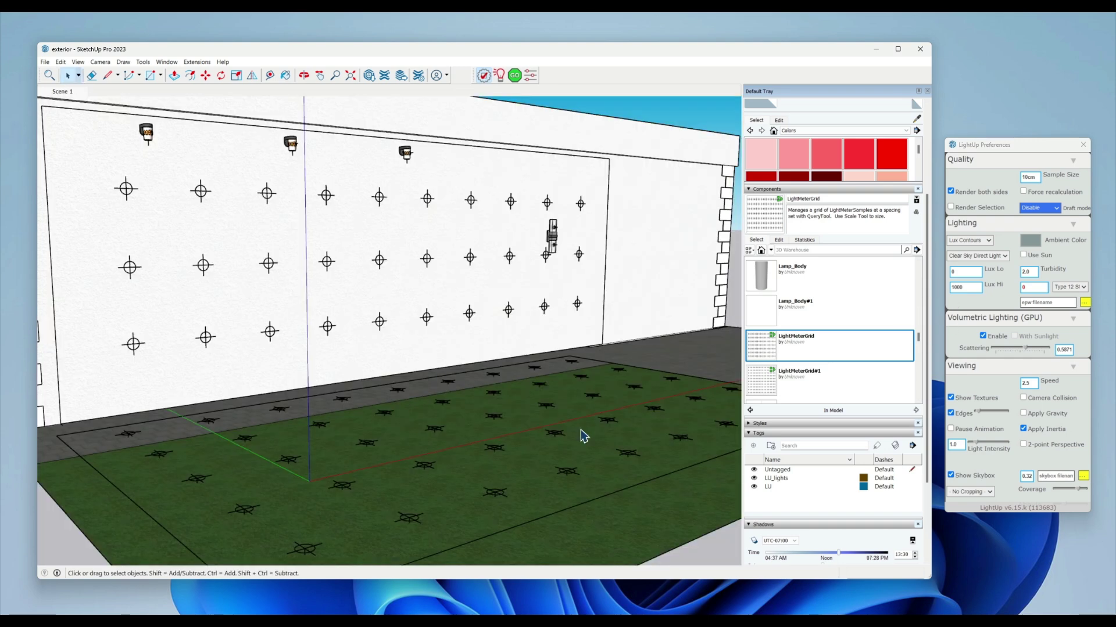
Set LightUp's Lux Hi limit to 250 and render the lux contours again to view them along the wall.
left_click(967, 285)
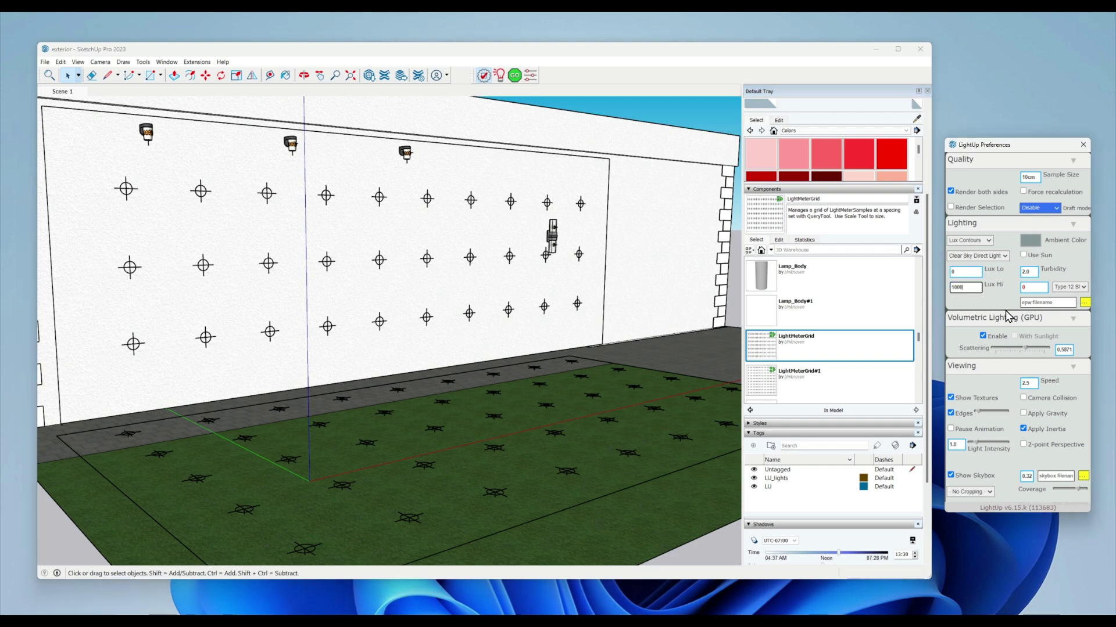
type("1150")
left_click(515, 76)
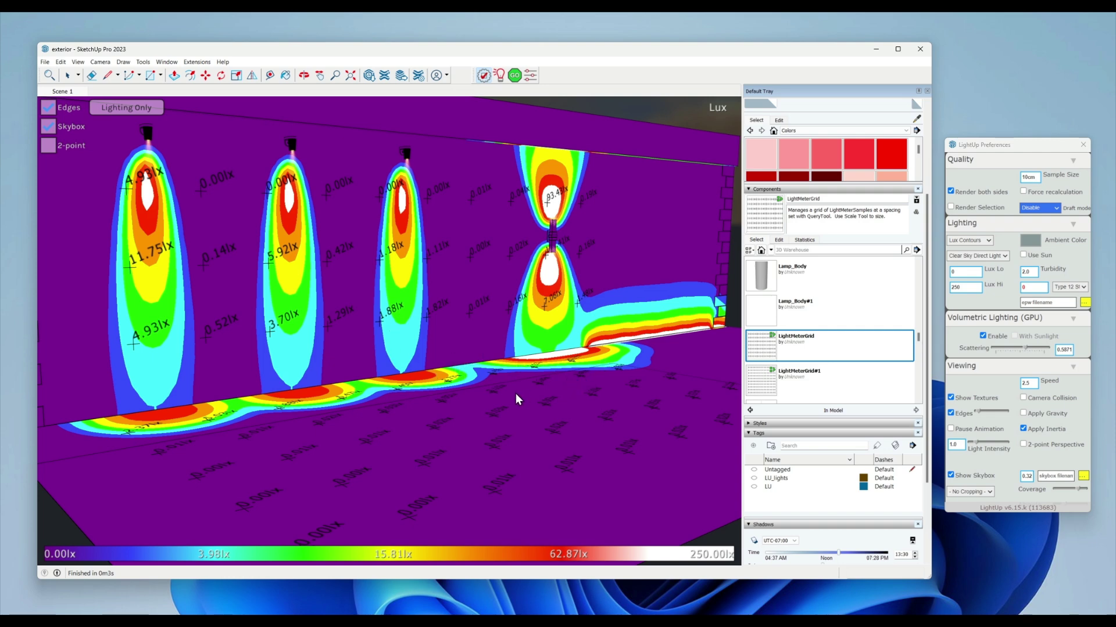
mouse_move(515, 393)
middle_mouse_down()
mouse_move(527, 399)
mouse_move(520, 394)
middle_mouse_up()
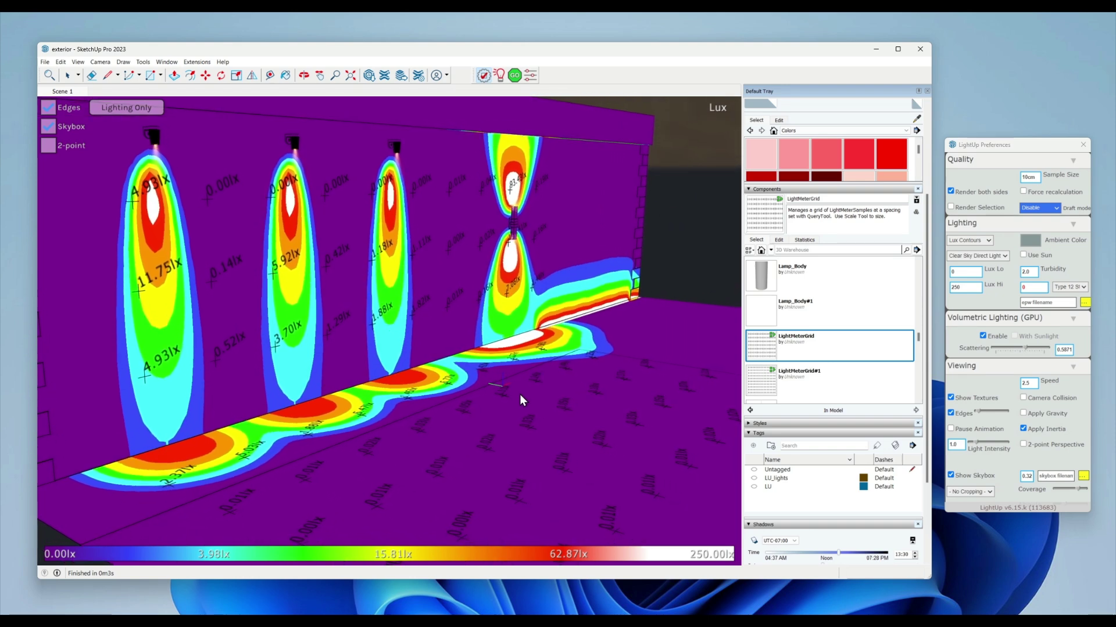